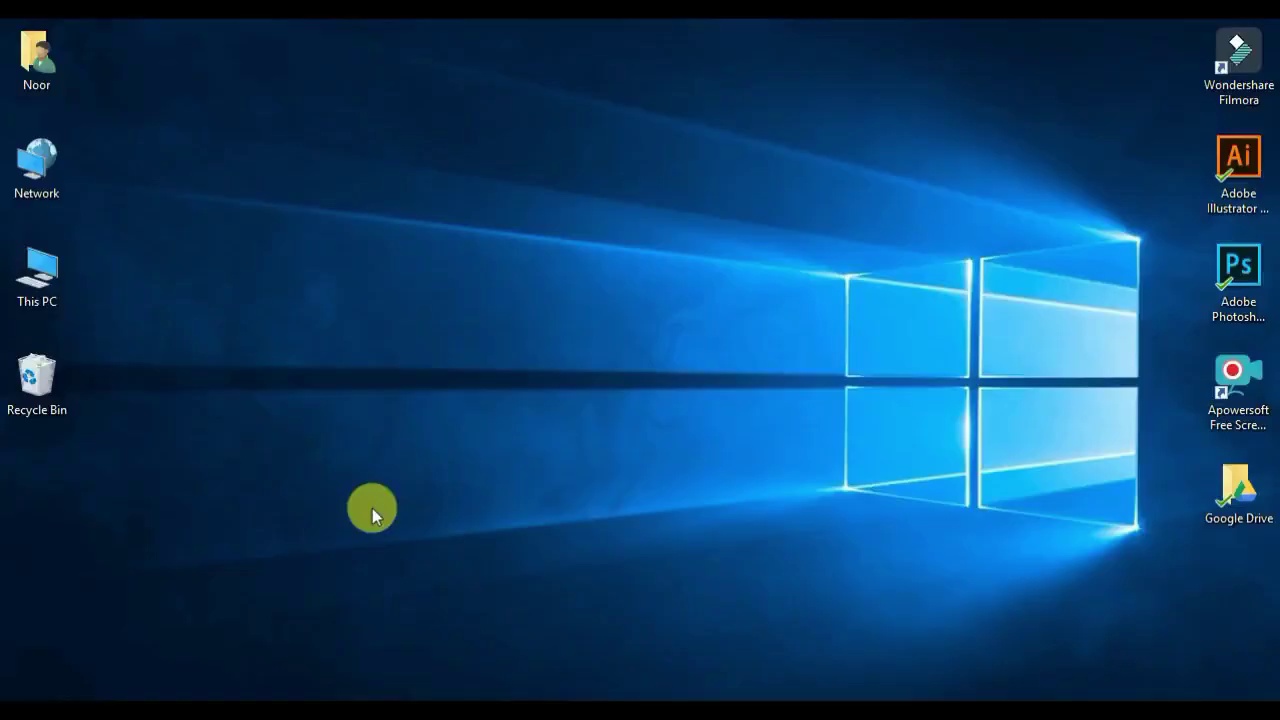
Launch Photoshop from the desktop shortcut, showing bikram.jpg with the man already selected
{"action": "left_click", "coordinate": [1262, 290]}
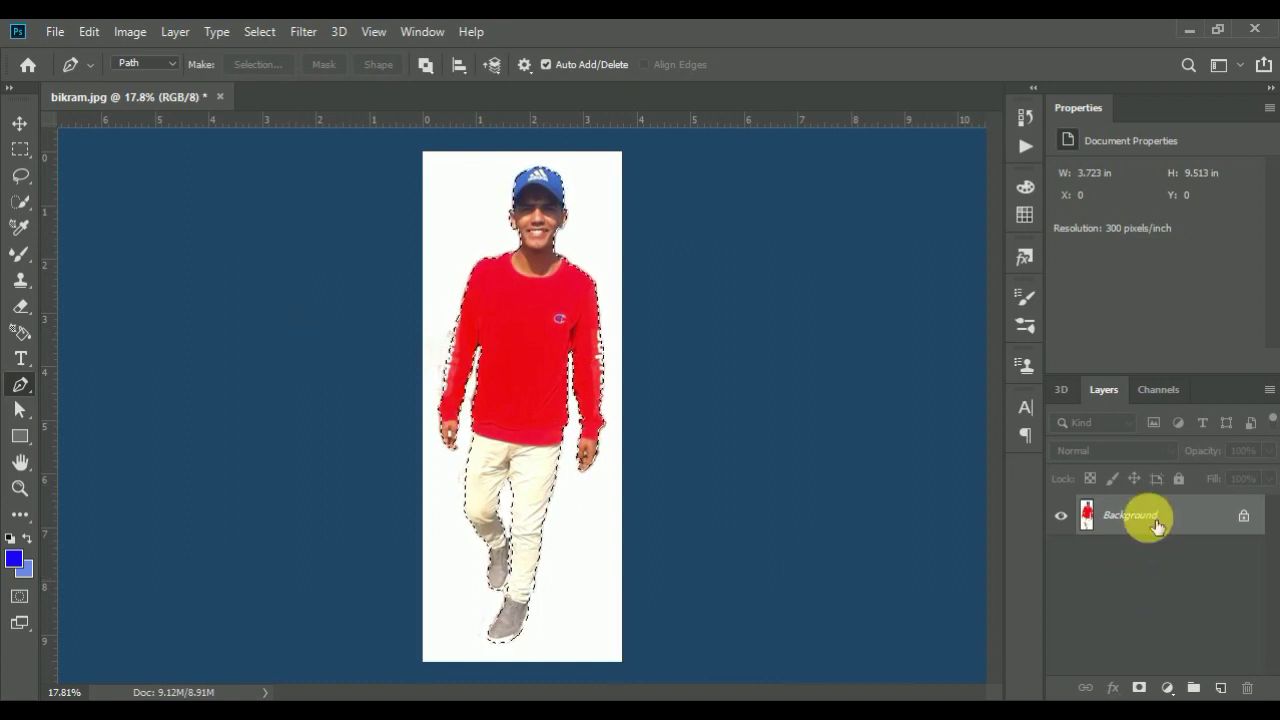
Copy the selected man onto Layer 1 and hide the Background layer
{"action": "key", "text": "ctrl+j"}
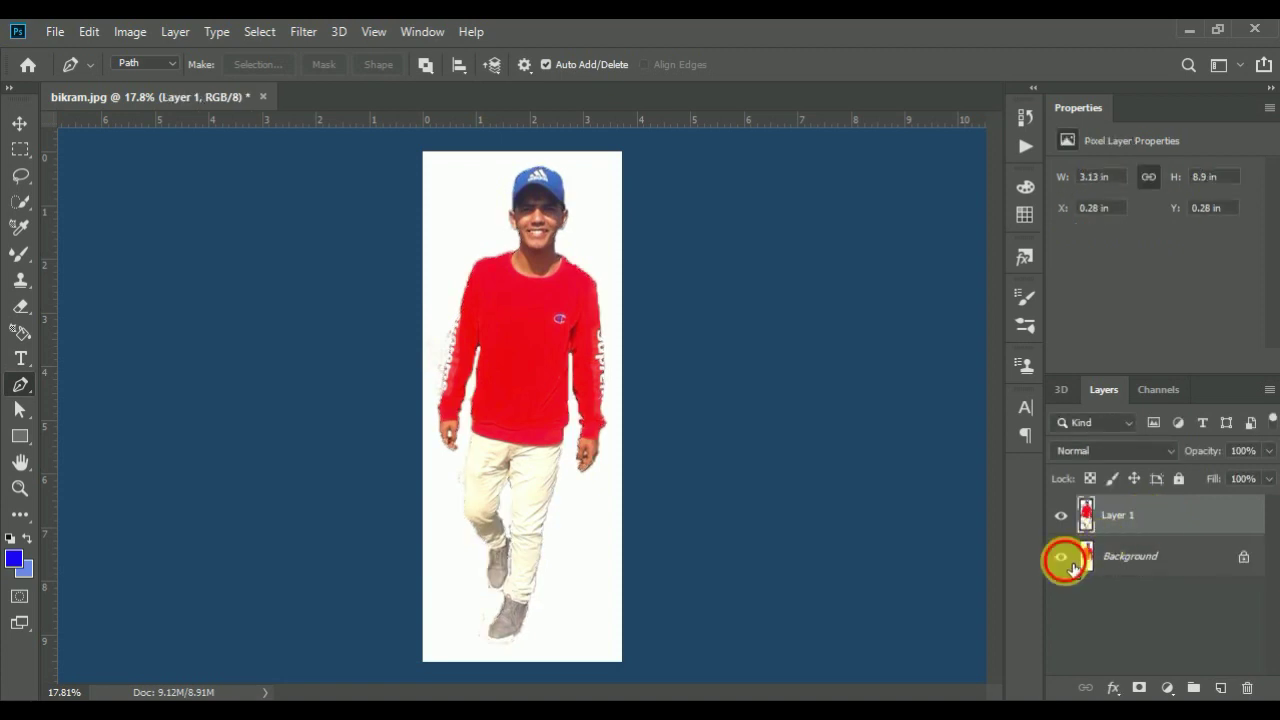
{"action": "left_click", "coordinate": [1070, 566]}
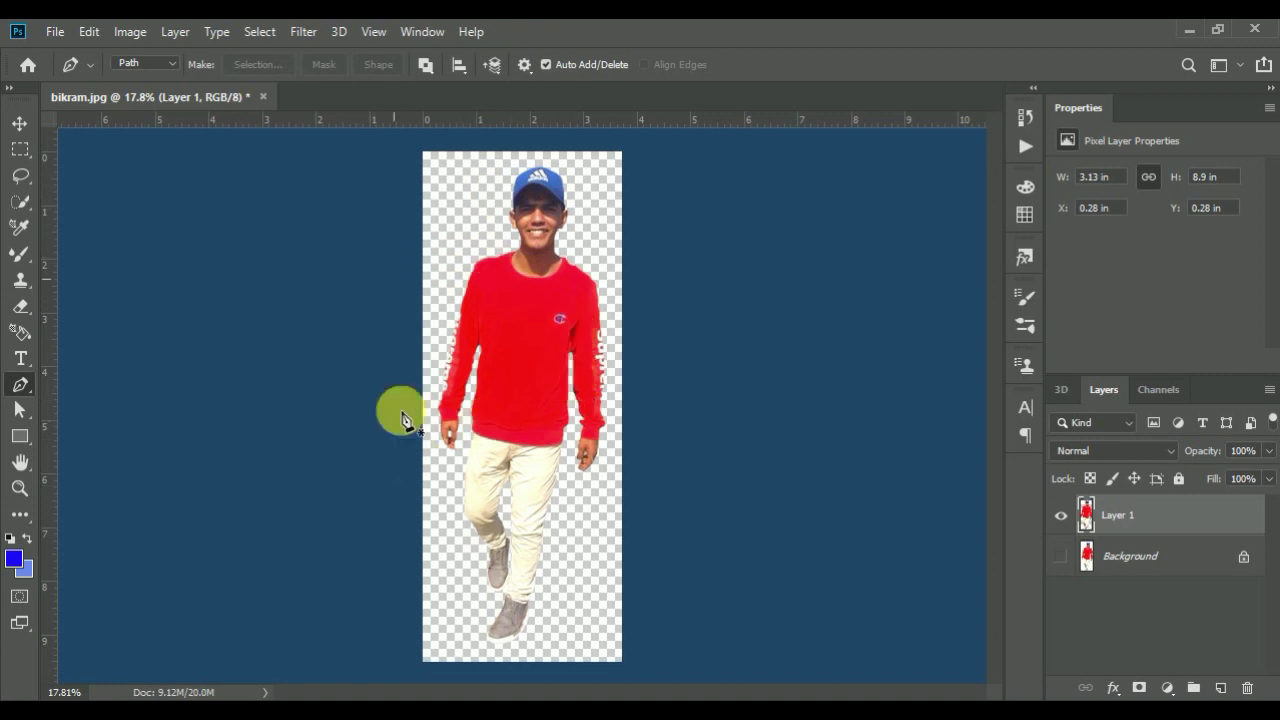
Create a new document, Untitled-1, at 1200 × 1200 pixels
{"action": "left_click", "coordinate": [54, 33]}
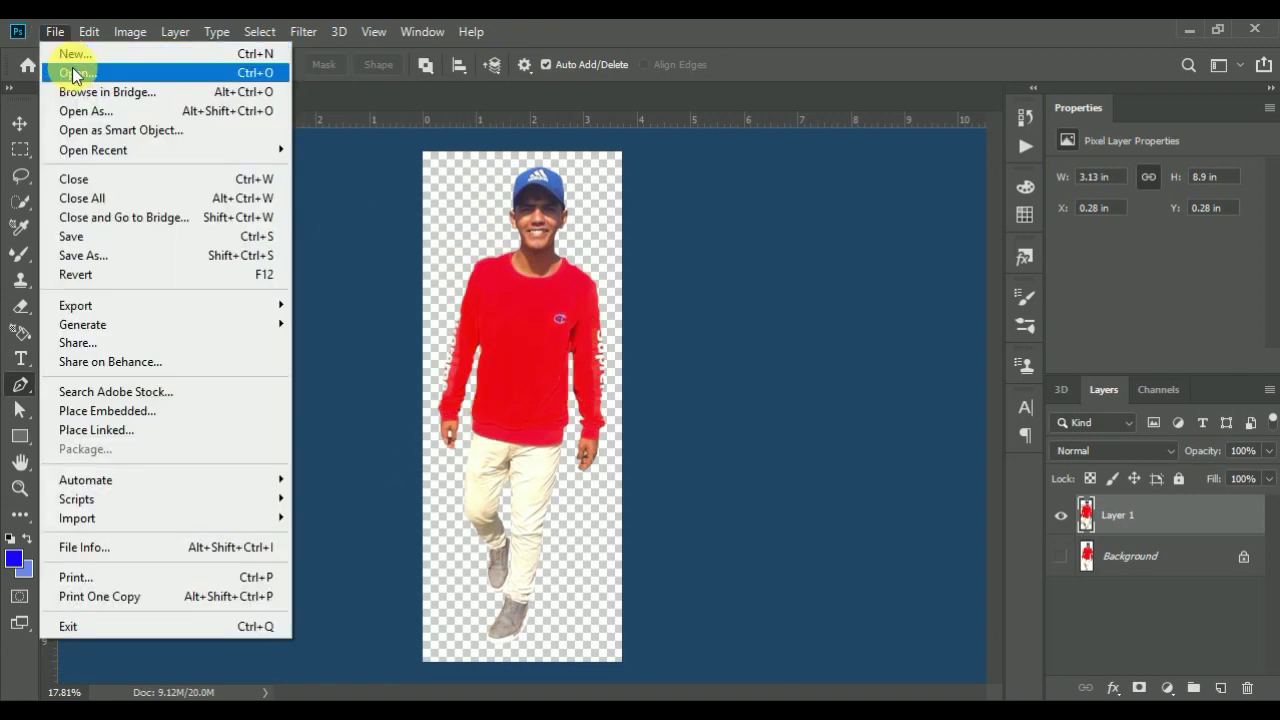
{"action": "left_click", "coordinate": [70, 56]}
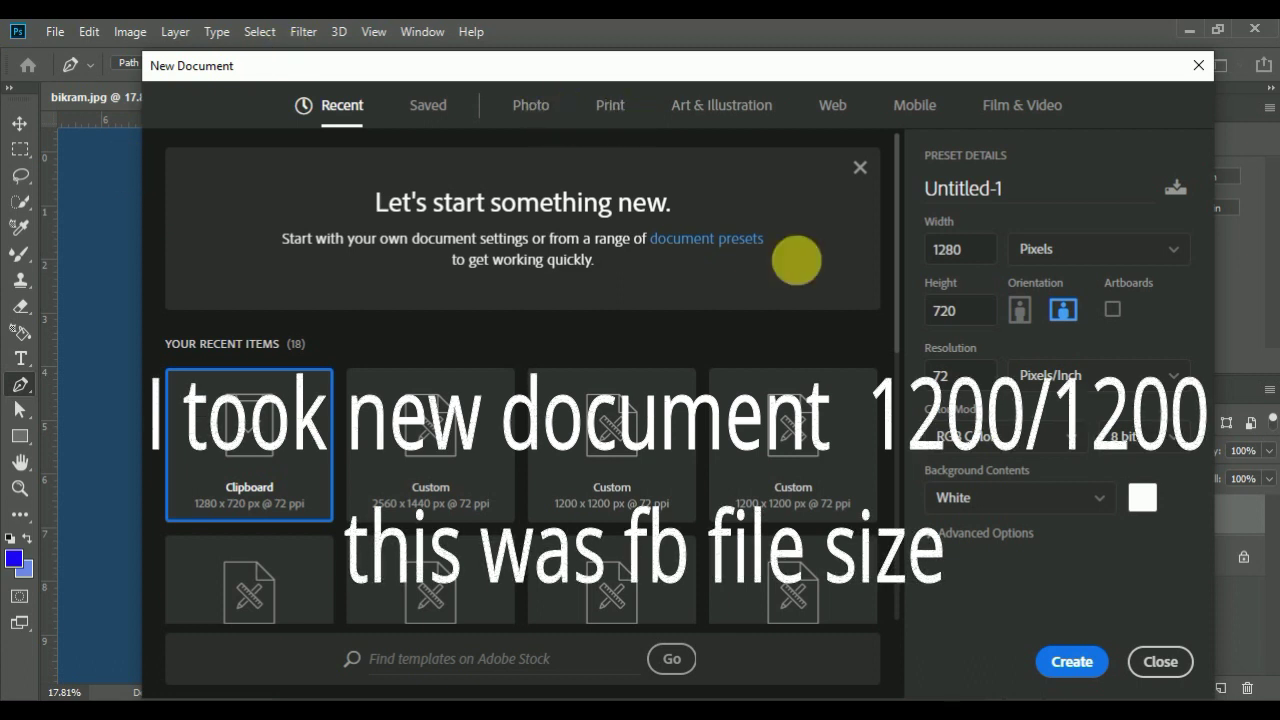
{"action": "double_click", "coordinate": [962, 250]}
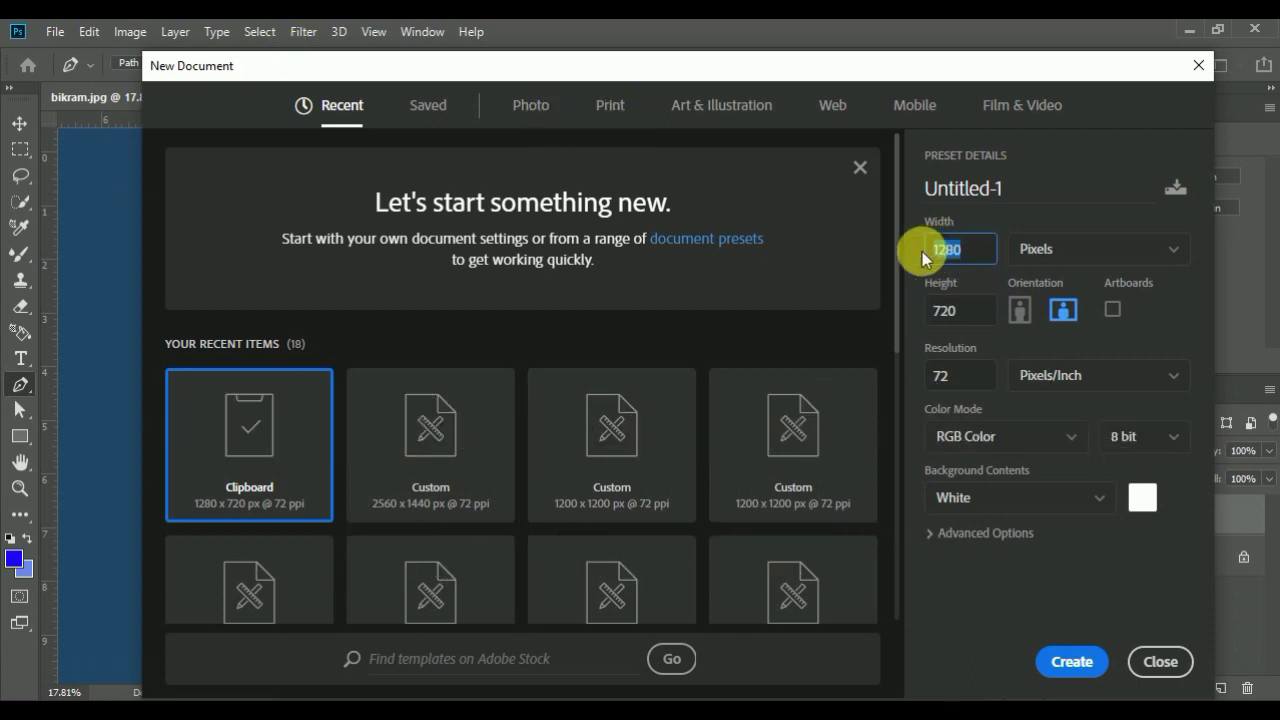
{"action": "type", "text": "1200"}
{"action": "double_click", "coordinate": [974, 317]}
{"action": "type", "text": "1200"}
{"action": "key", "text": "Return"}
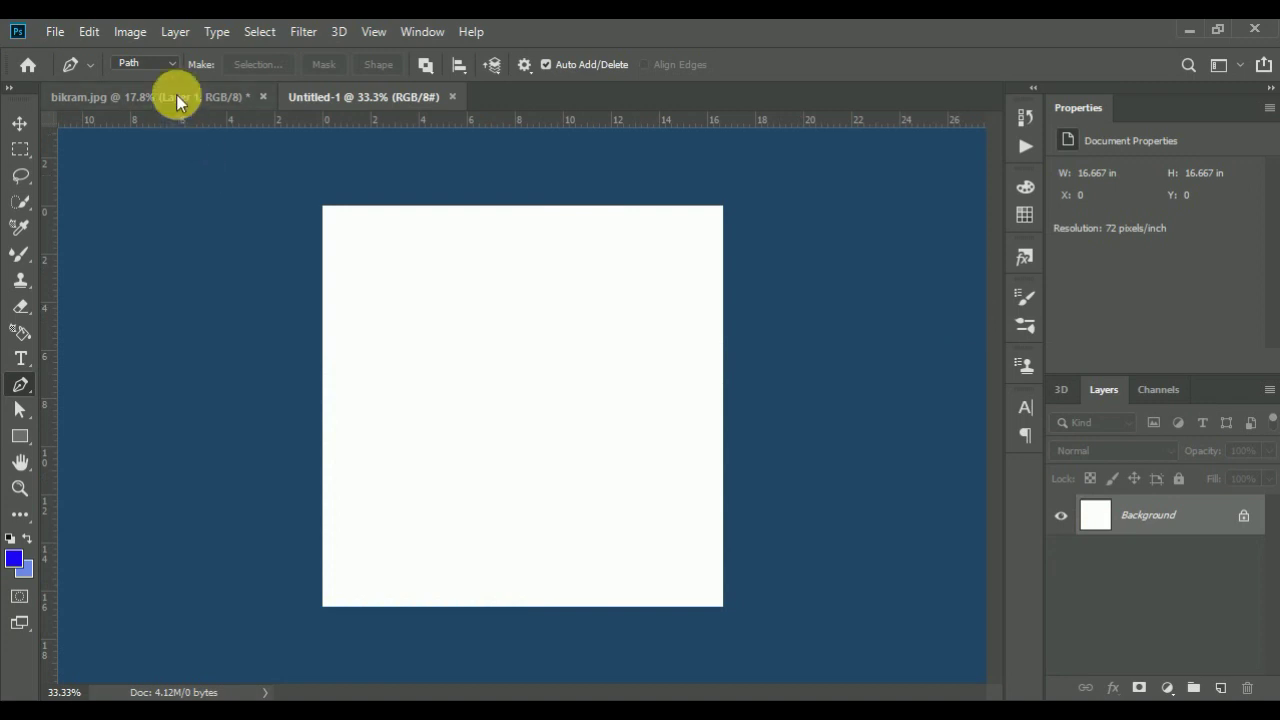
Drag the cut-out man's Layer 1 from bikram.jpg into Untitled-1 with the Move tool
{"action": "left_click", "coordinate": [177, 97]}
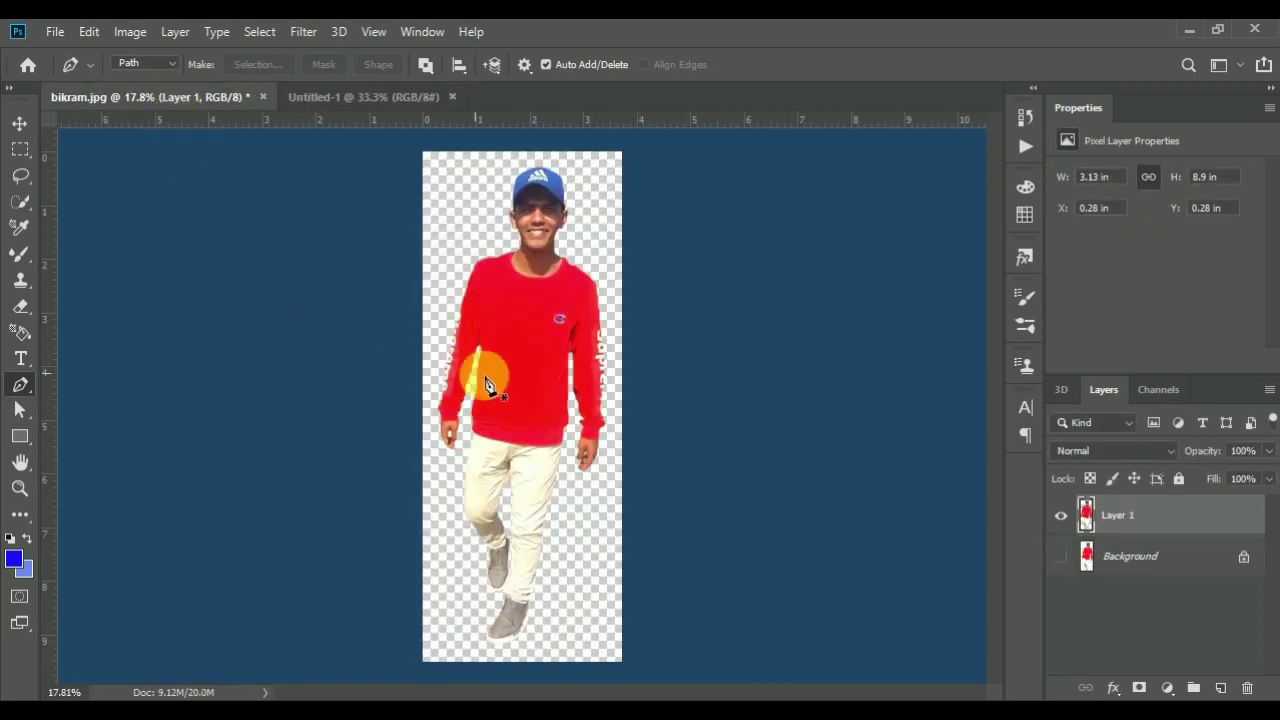
{"action": "left_click", "coordinate": [19, 122]}
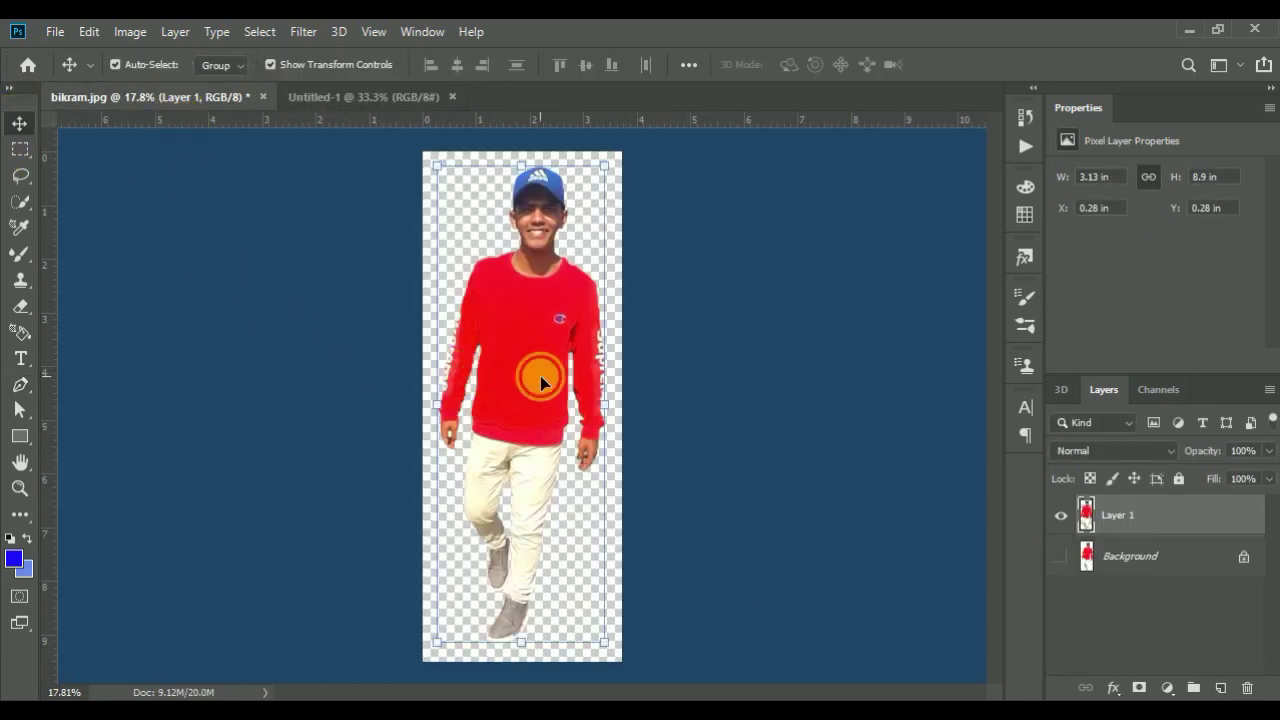
{"action": "mouse_move", "coordinate": [477, 385]}
{"action": "left_mouse_down"}
{"action": "mouse_move", "coordinate": [355, 97]}
{"action": "mouse_move", "coordinate": [501, 420]}
{"action": "left_mouse_up"}
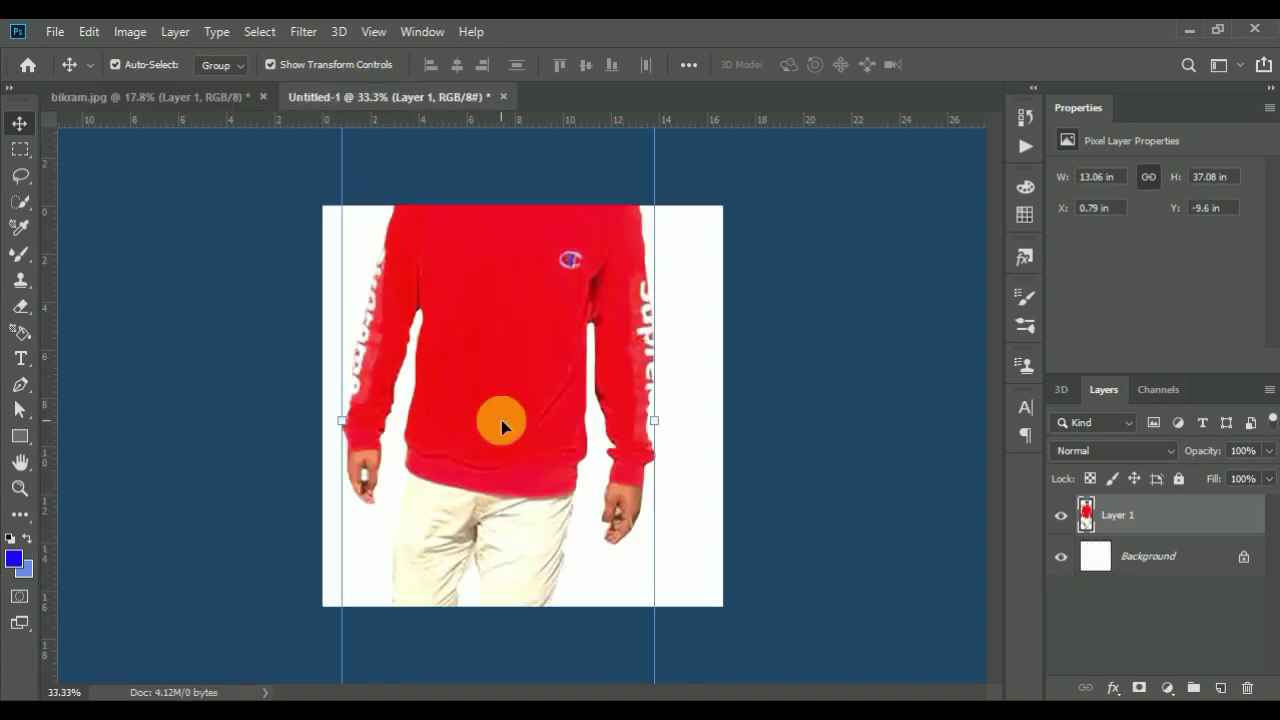
Scale the man to about 61% width and 27% height and centre him on the canvas
{"action": "scroll", "coordinate": [500, 417], "scroll_direction": "down", "scroll_amount": 3}
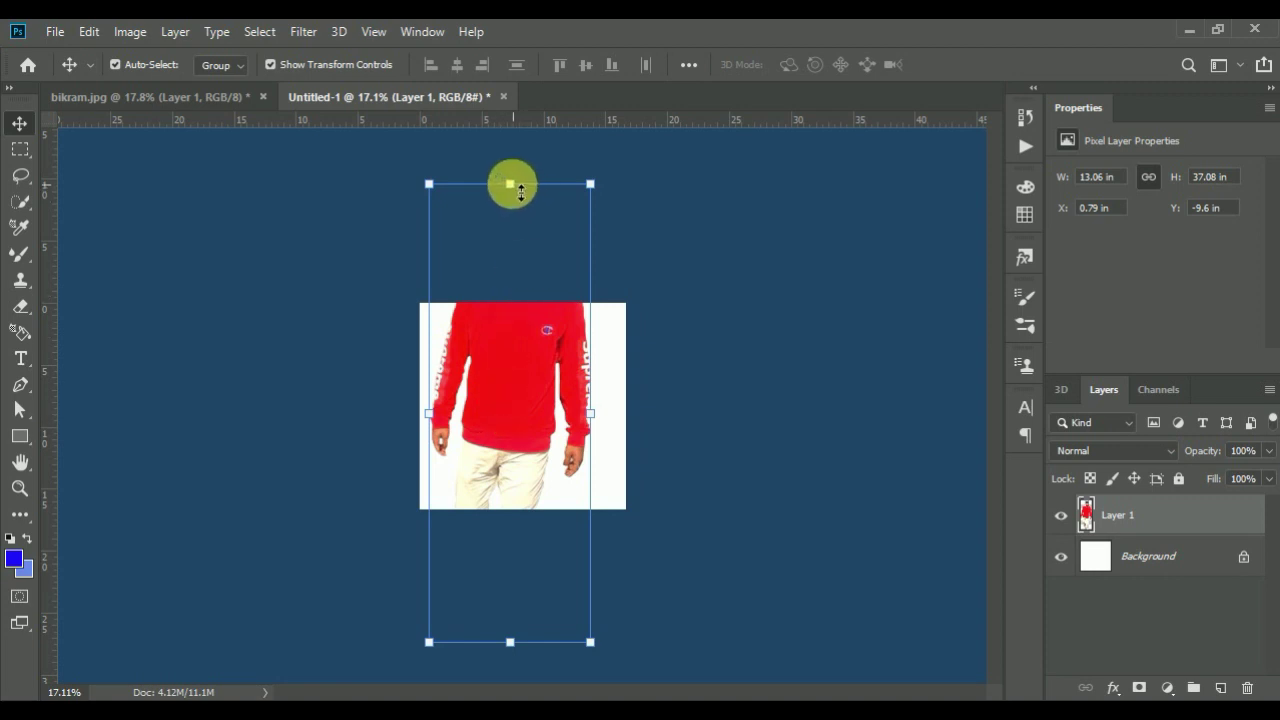
{"action": "left_click_drag", "start_coordinate": [510, 184], "coordinate": [534, 368]}
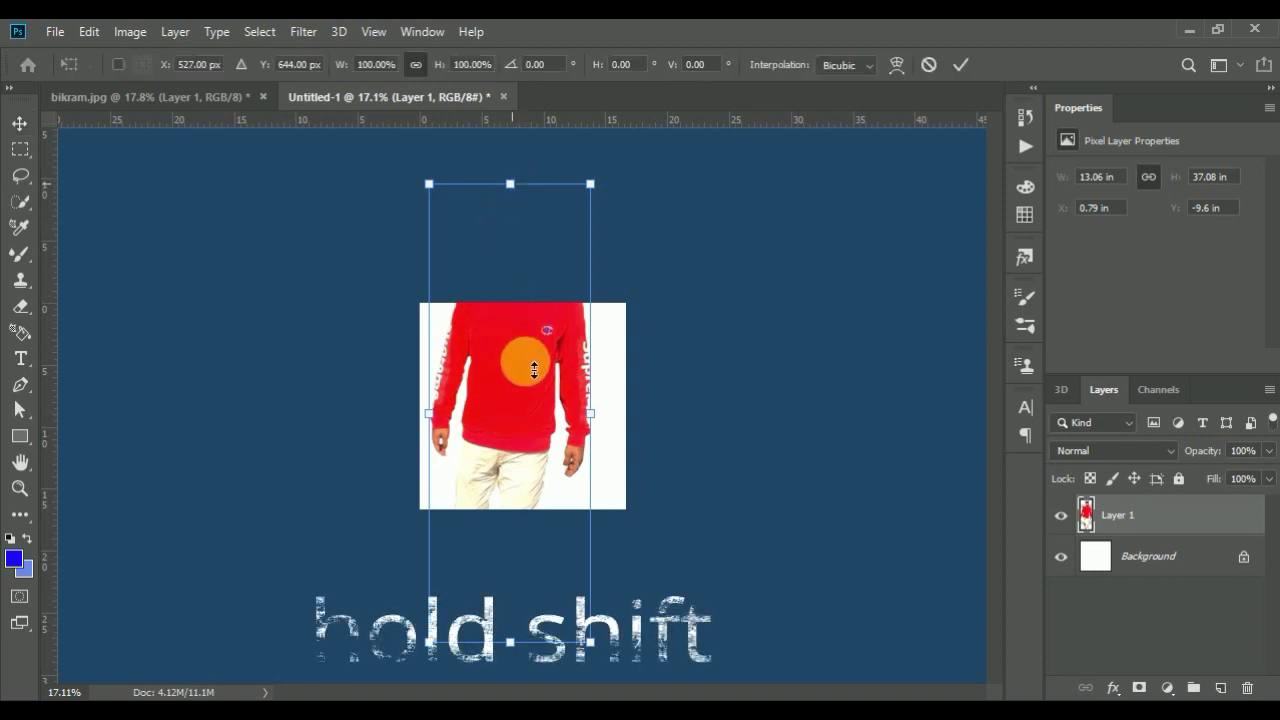
{"action": "left_click_drag", "start_coordinate": [534, 368], "coordinate": [514, 189]}
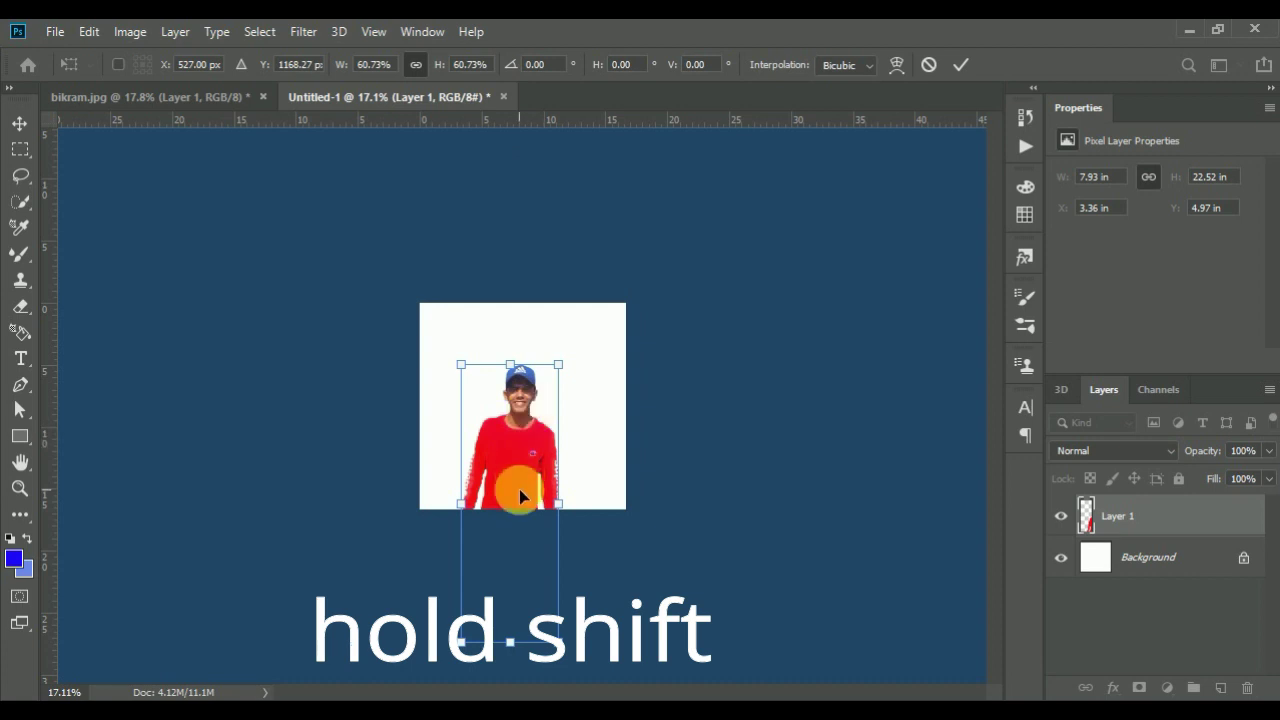
{"action": "mouse_move", "coordinate": [519, 489]}
{"action": "left_mouse_down"}
{"action": "mouse_move", "coordinate": [517, 300]}
{"action": "mouse_move", "coordinate": [535, 407]}
{"action": "mouse_move", "coordinate": [525, 330]}
{"action": "mouse_move", "coordinate": [535, 363]}
{"action": "left_mouse_up"}
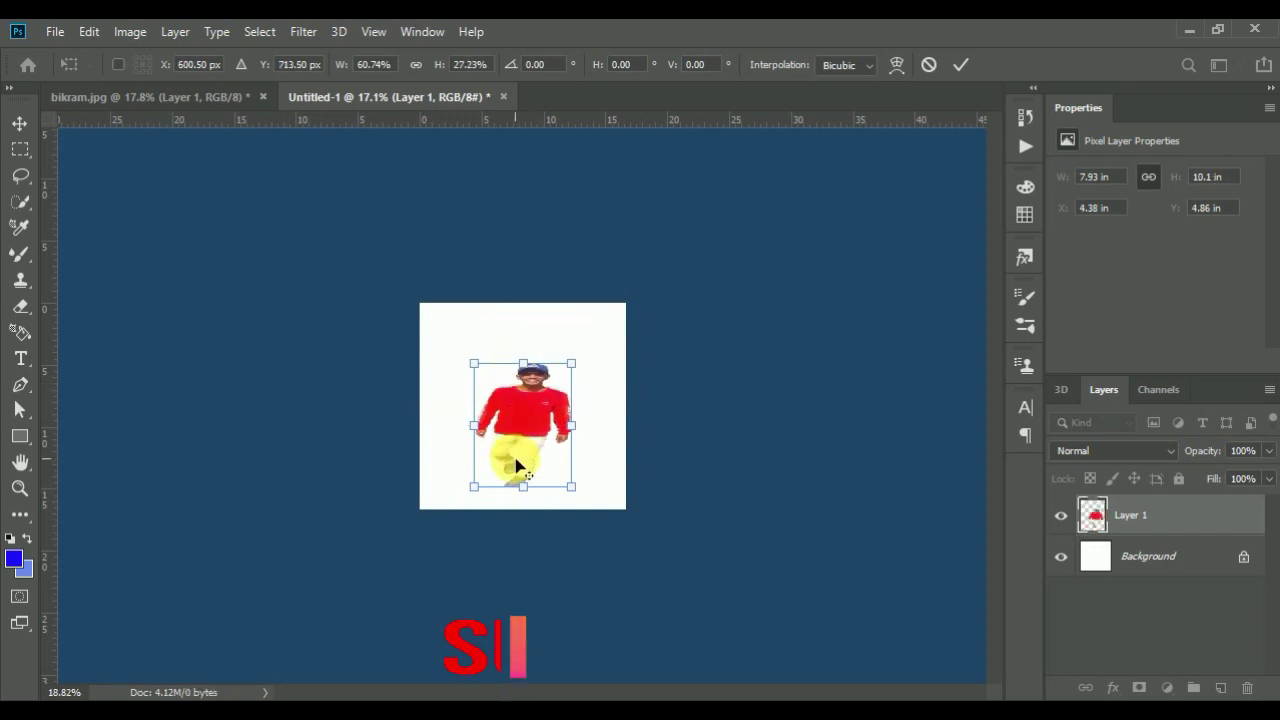
{"action": "key", "text": "ctrl+plus"}
{"action": "scroll", "coordinate": [518, 462], "scroll_direction": "up", "scroll_amount": 1}
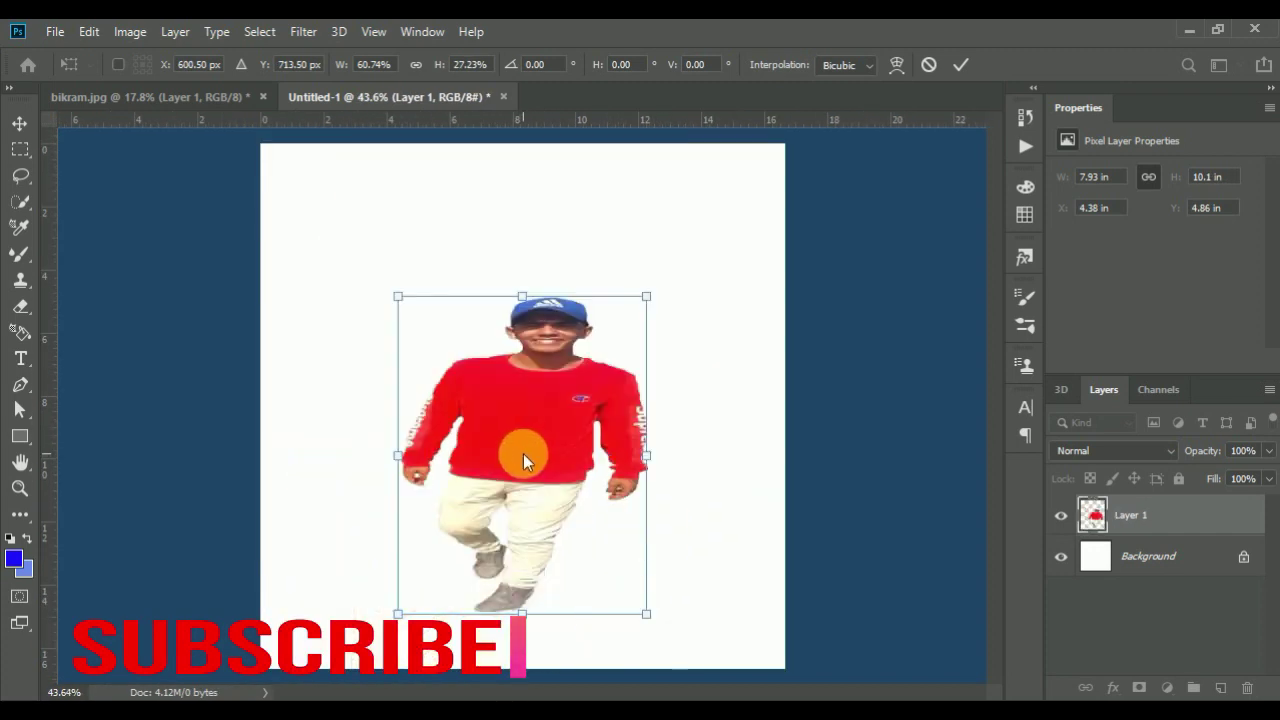
{"action": "left_click_drag", "start_coordinate": [536, 459], "coordinate": [533, 423]}
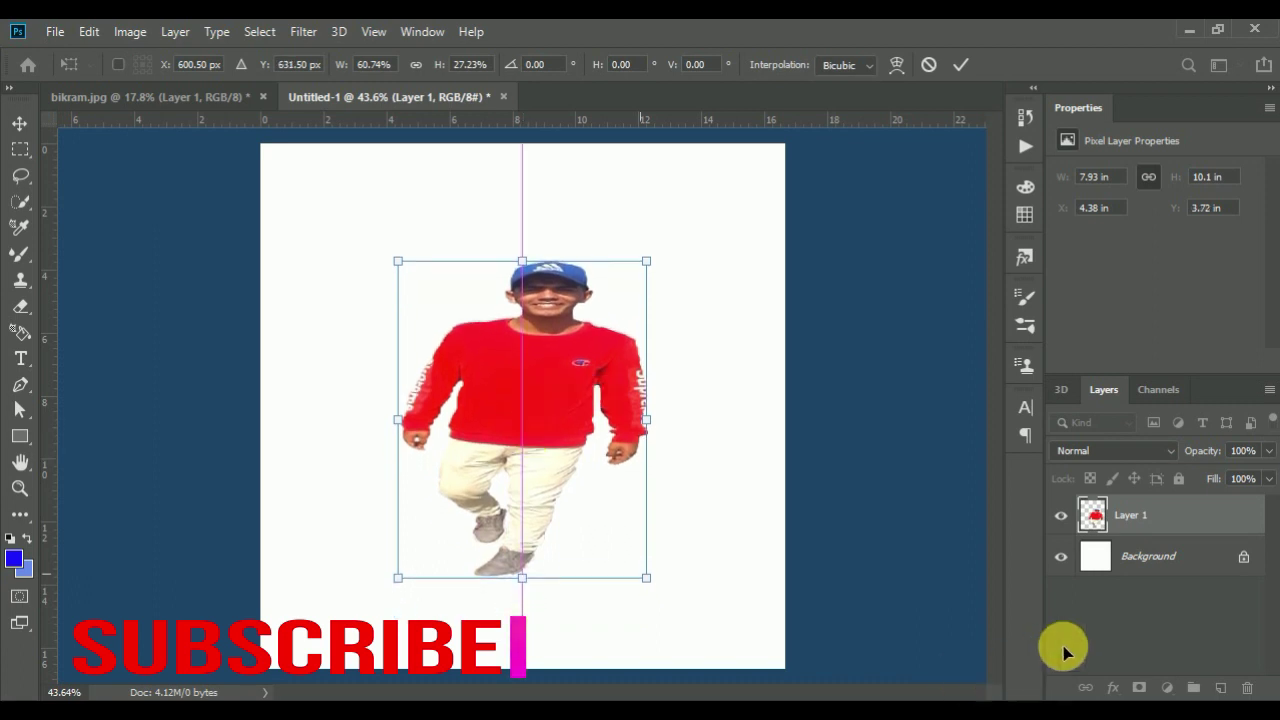
Attempt to convert the white Background into a regular layer, then cancel
{"action": "left_click", "coordinate": [1109, 570]}
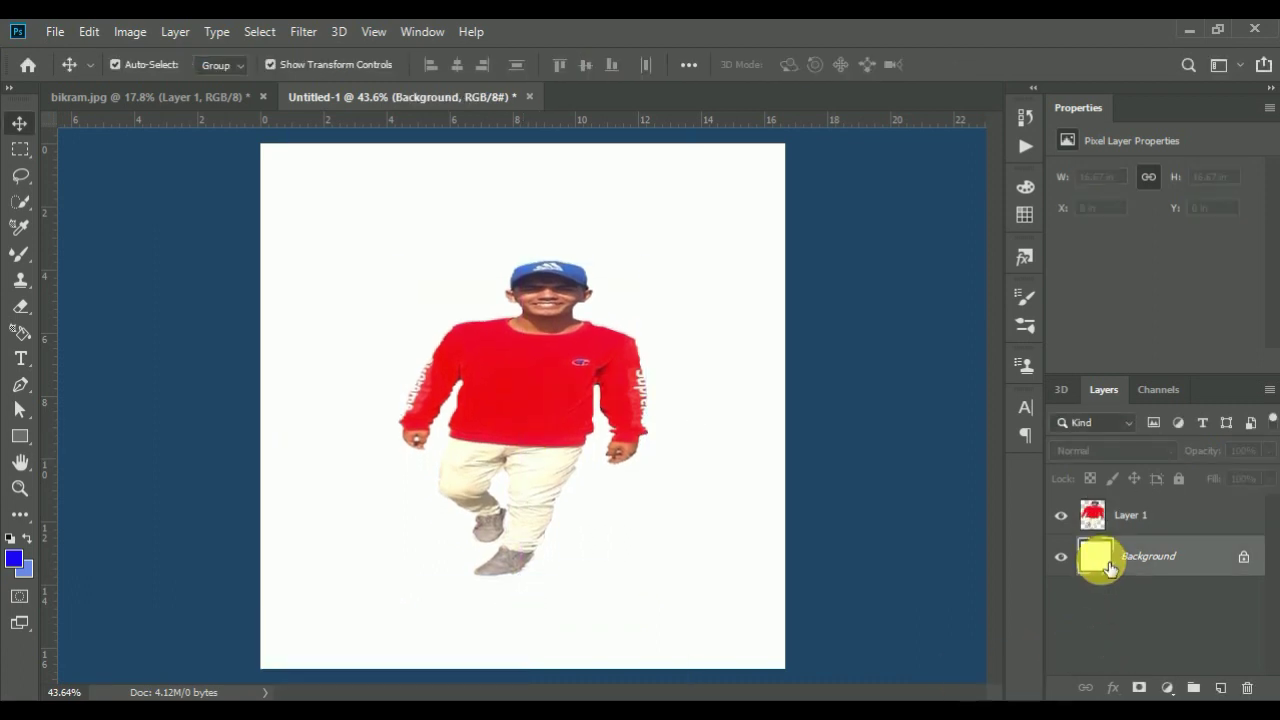
{"action": "double_click", "coordinate": [1109, 570]}
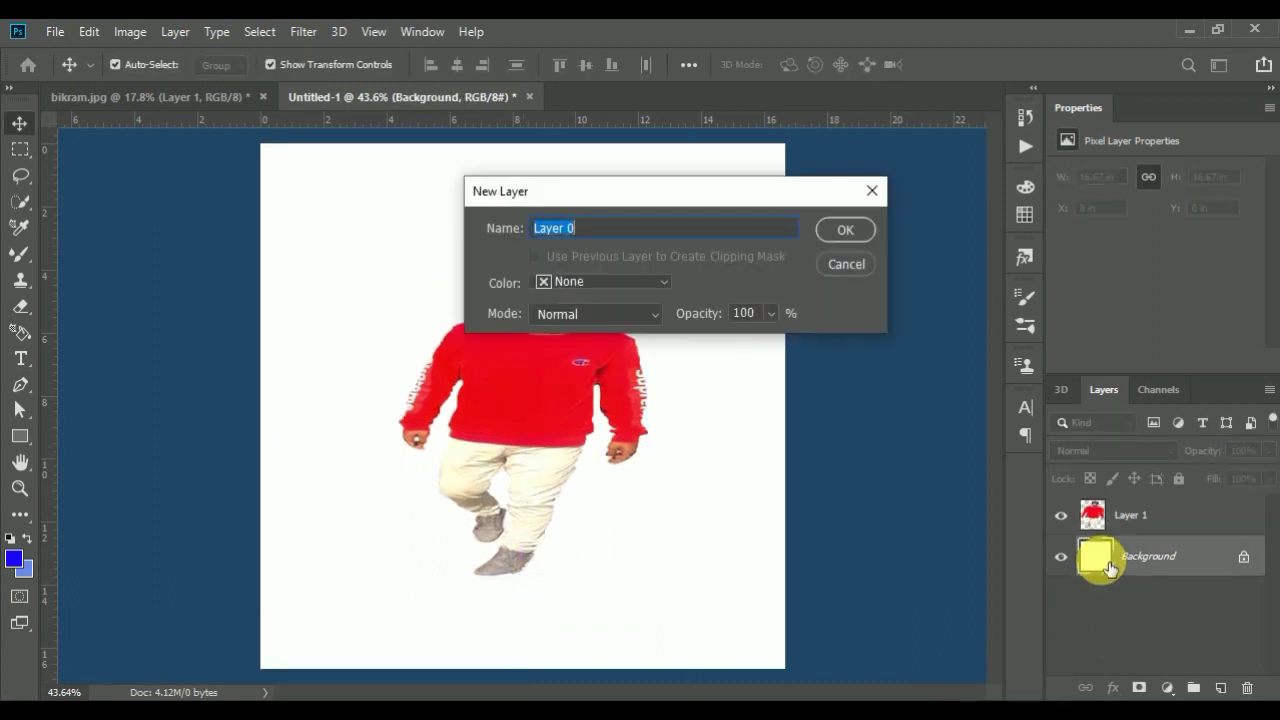
{"action": "left_click", "coordinate": [874, 192]}
Stretch the man taller to 7.93 × 12.64 in, nudge him down, and keep the white Background visible
{"action": "left_click", "coordinate": [536, 442]}
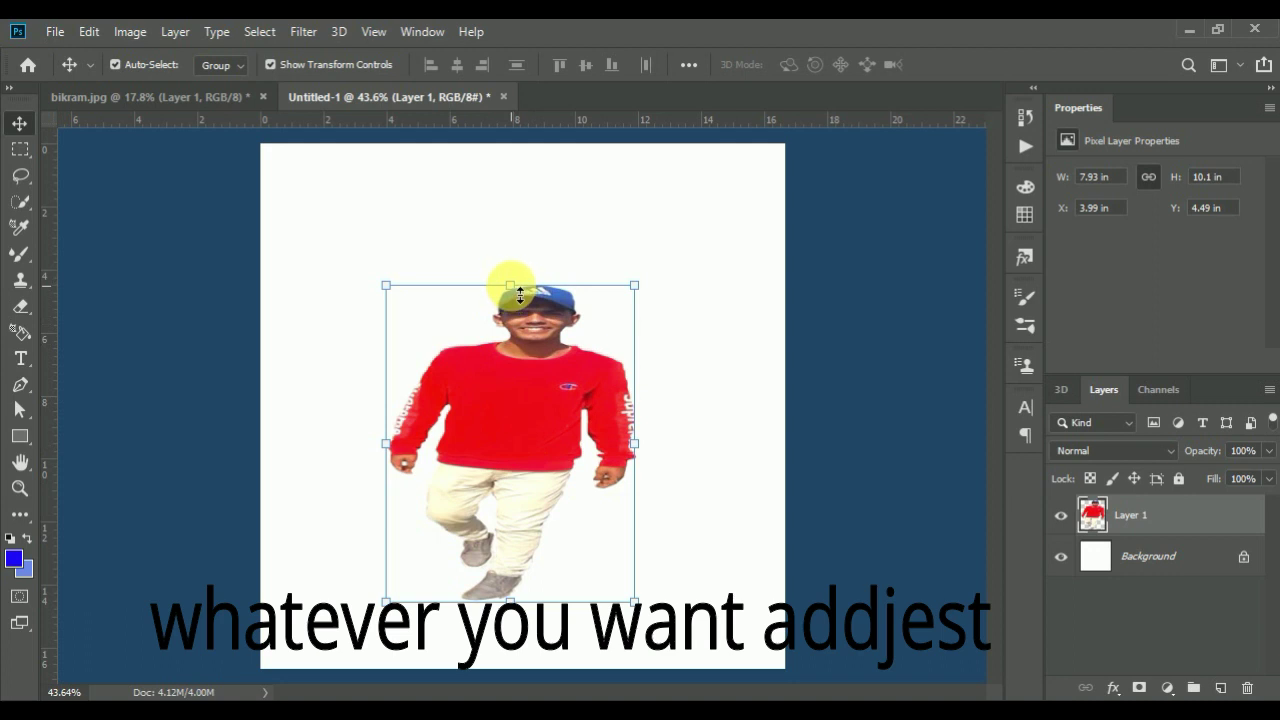
{"action": "left_click_drag", "start_coordinate": [520, 292], "coordinate": [525, 213]}
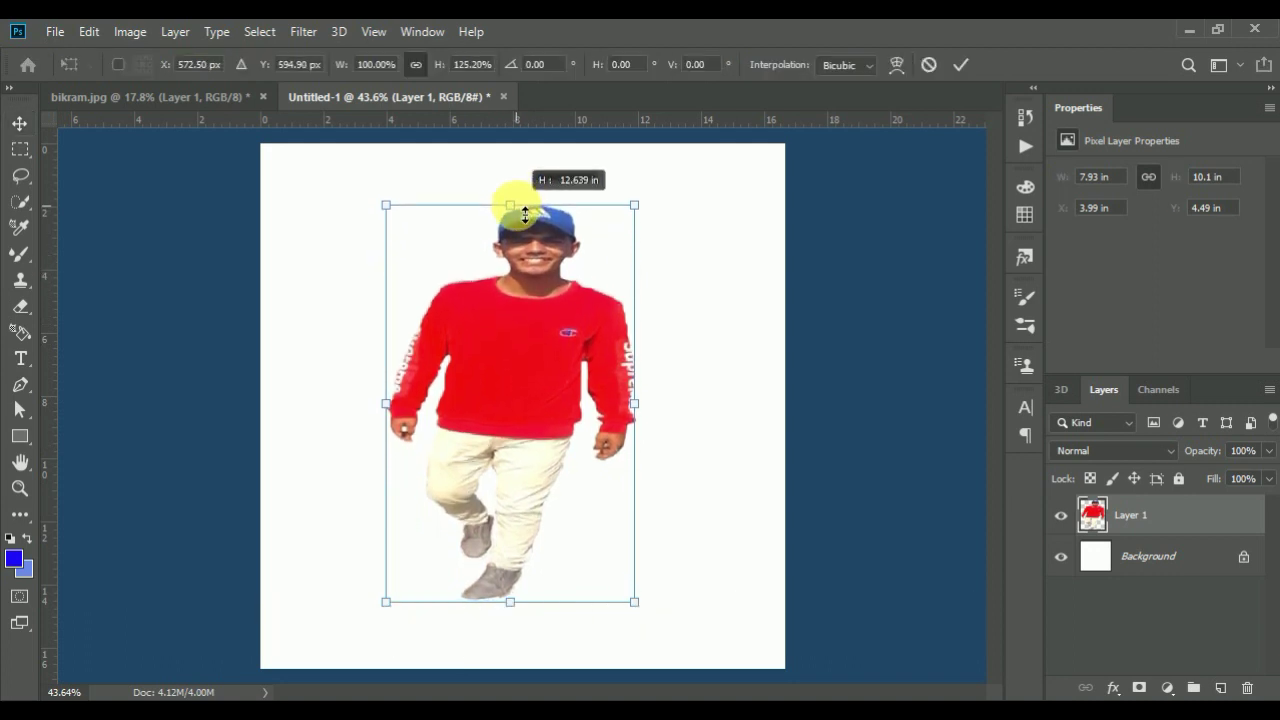
{"action": "left_click_drag", "start_coordinate": [523, 371], "coordinate": [513, 416]}
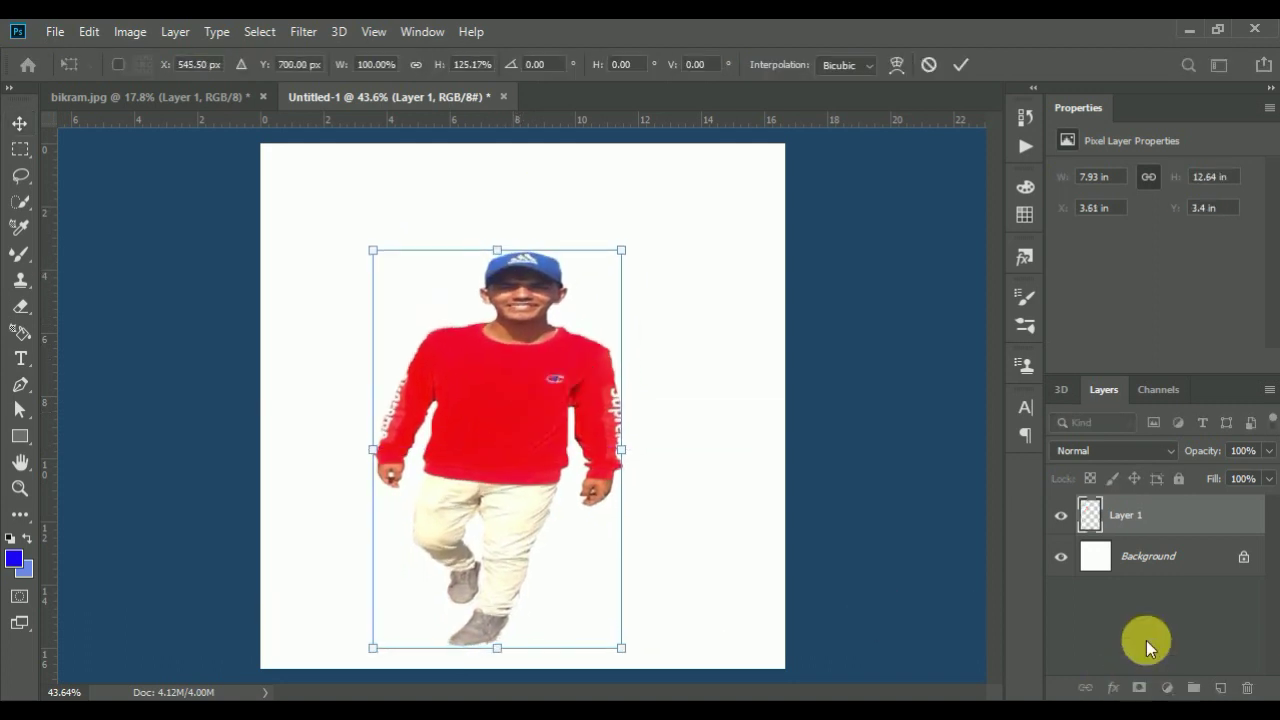
{"action": "left_click", "coordinate": [1148, 520]}
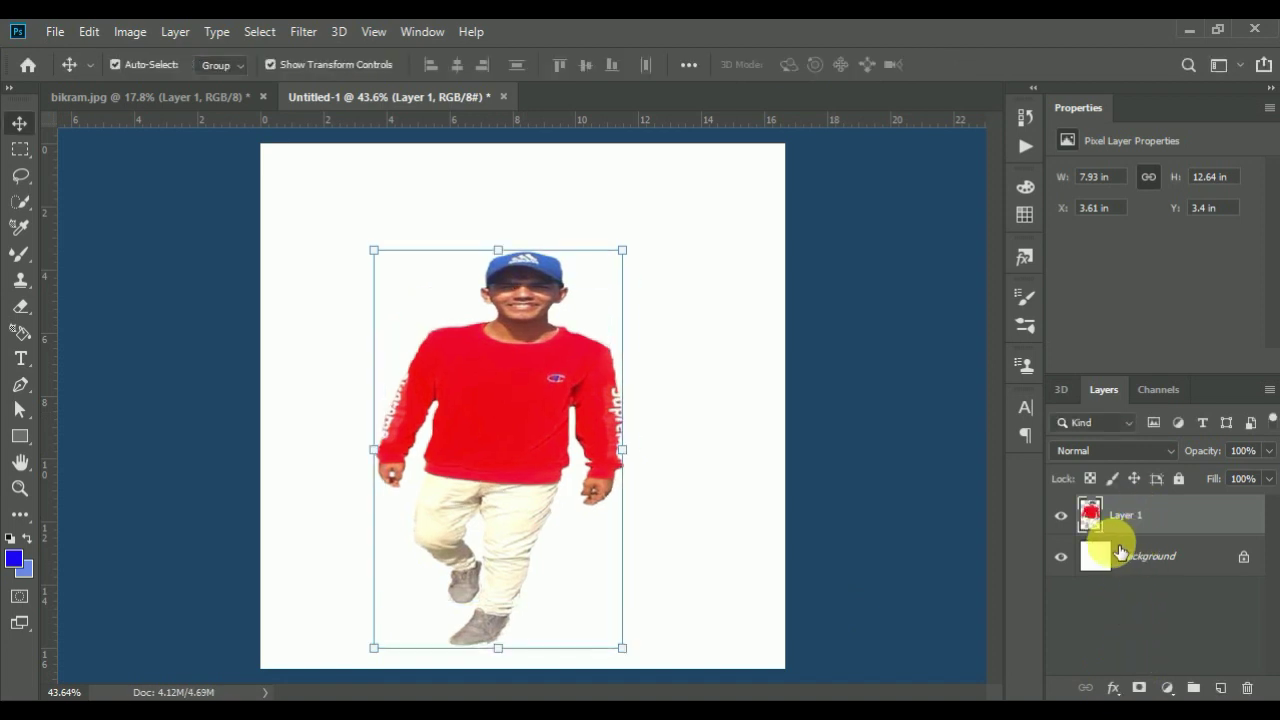
{"action": "left_click", "coordinate": [1066, 560]}
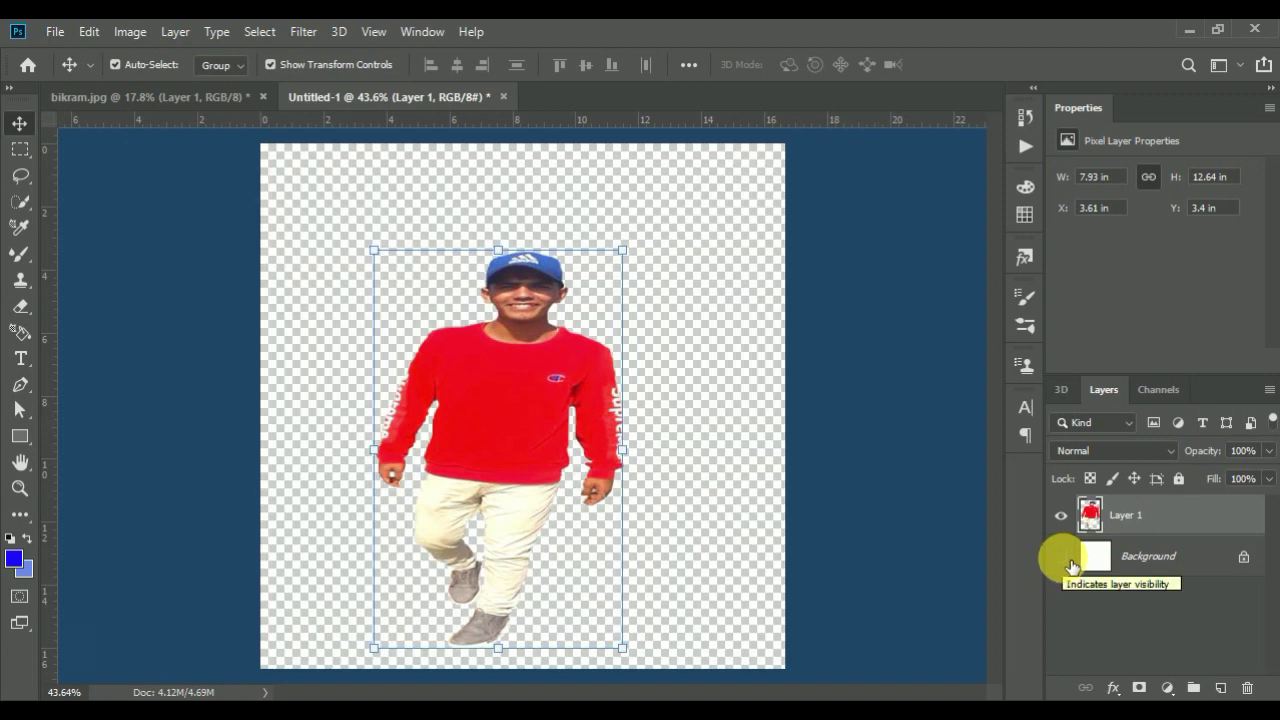
{"action": "left_click", "coordinate": [497, 371]}
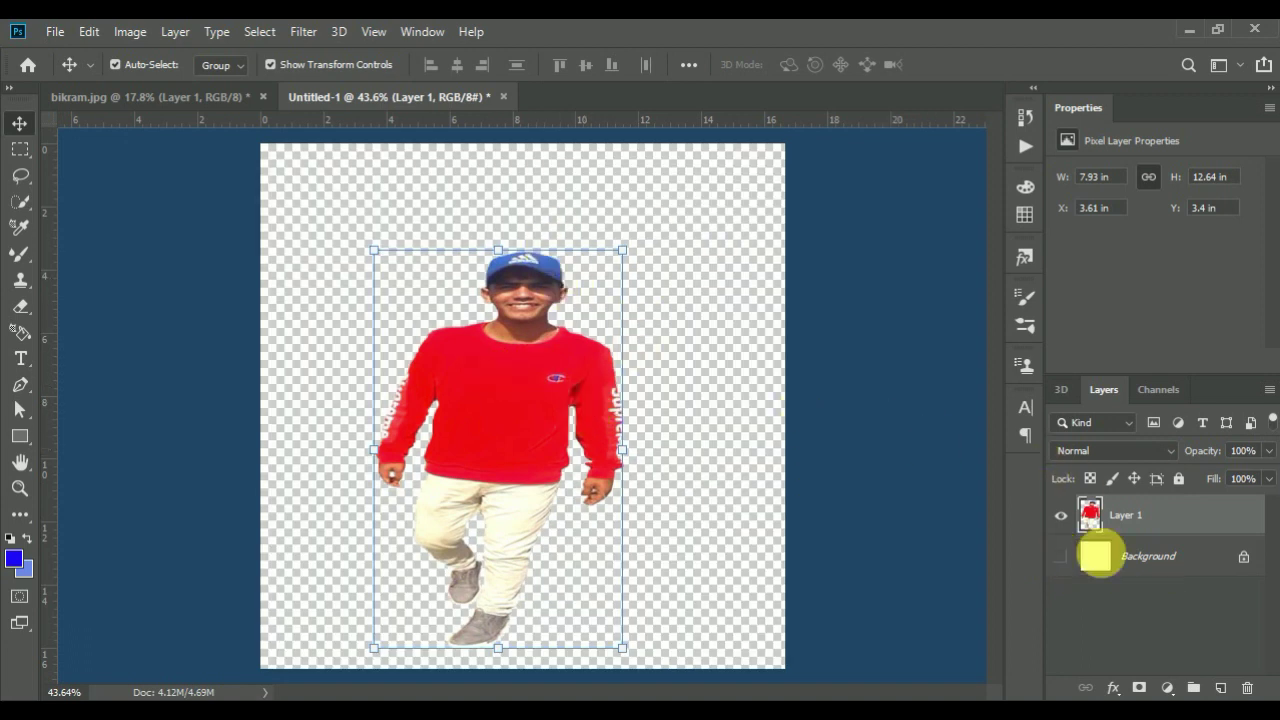
{"action": "left_click", "coordinate": [1066, 560]}
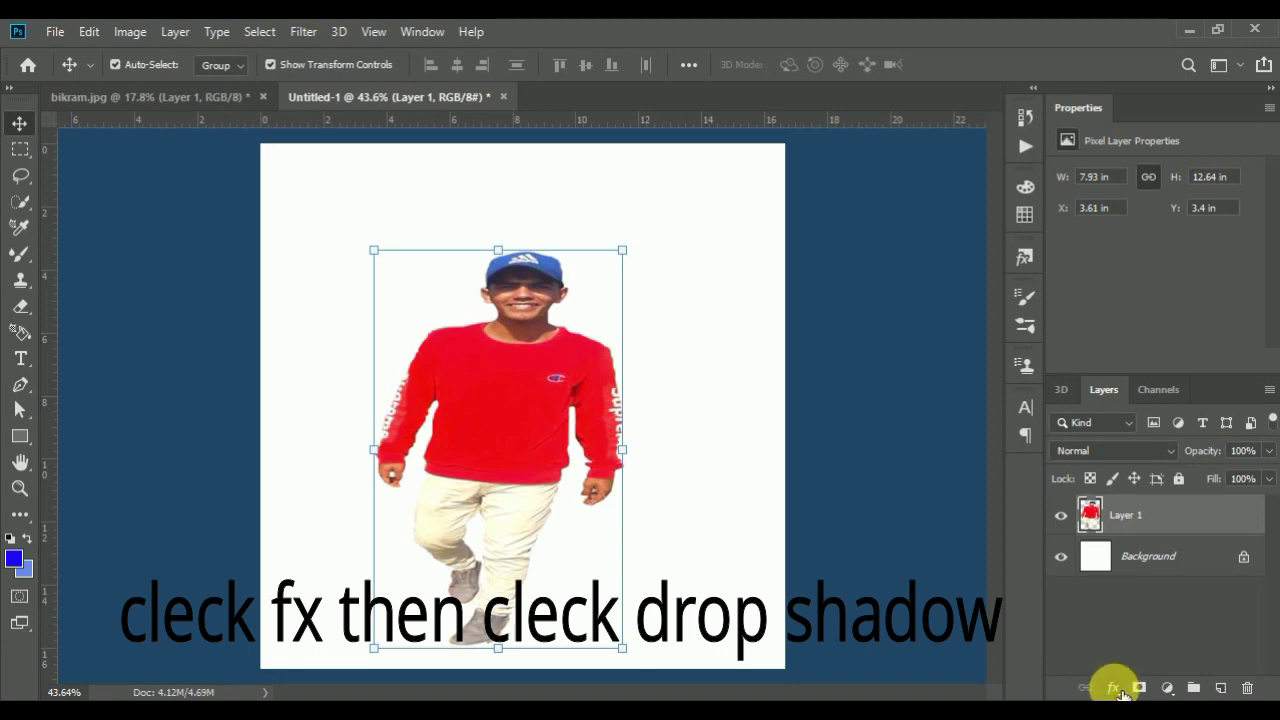
Add a Drop Shadow effect to the man and bring the shadow in close
{"action": "left_click", "coordinate": [1115, 688]}
{"action": "left_click", "coordinate": [1160, 675]}
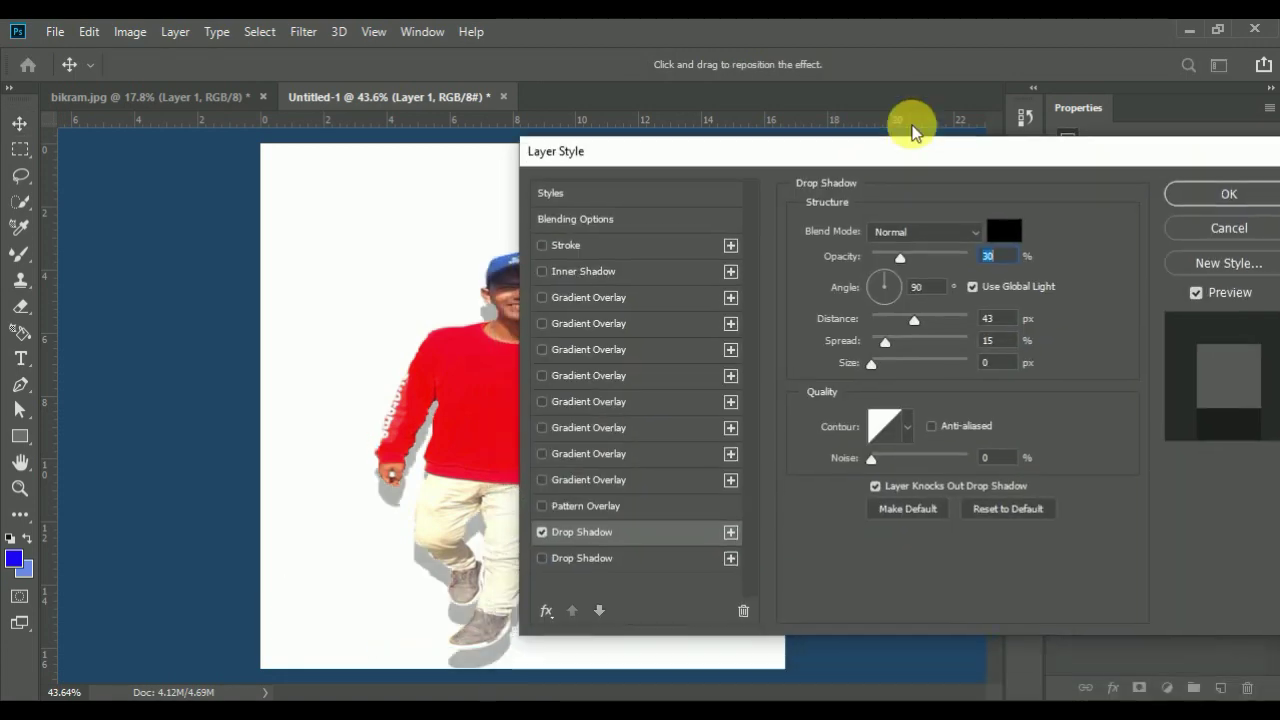
{"action": "mouse_move", "coordinate": [910, 140]}
{"action": "left_mouse_down"}
{"action": "mouse_move", "coordinate": [671, 52]}
{"action": "mouse_move", "coordinate": [1037, 141]}
{"action": "left_mouse_up"}
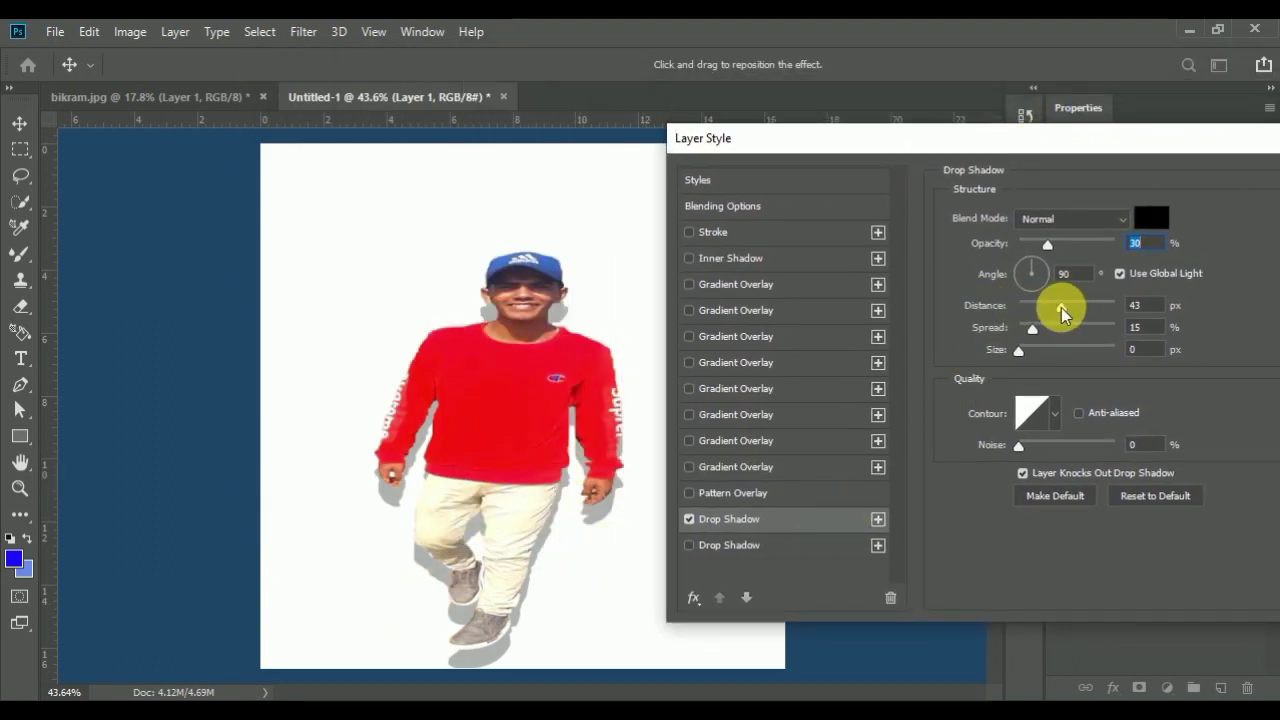
{"action": "left_click_drag", "start_coordinate": [1062, 305], "coordinate": [1109, 308]}
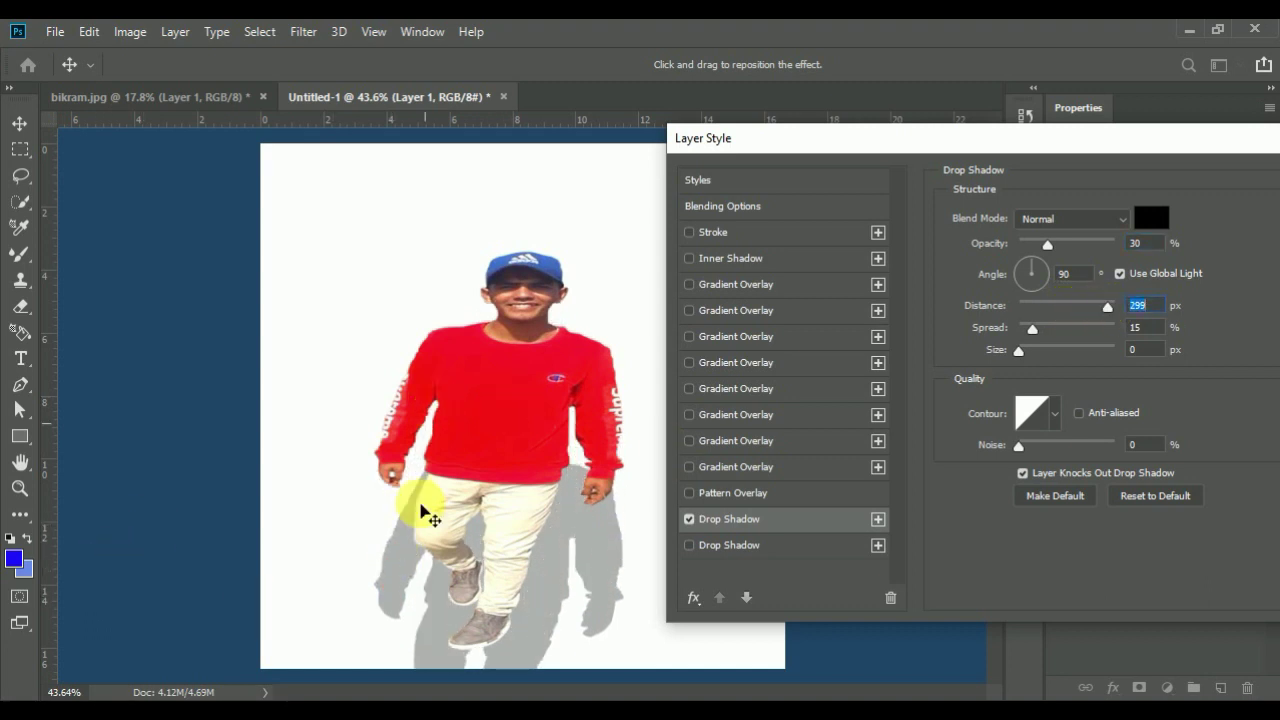
{"action": "left_click", "coordinate": [1107, 308]}
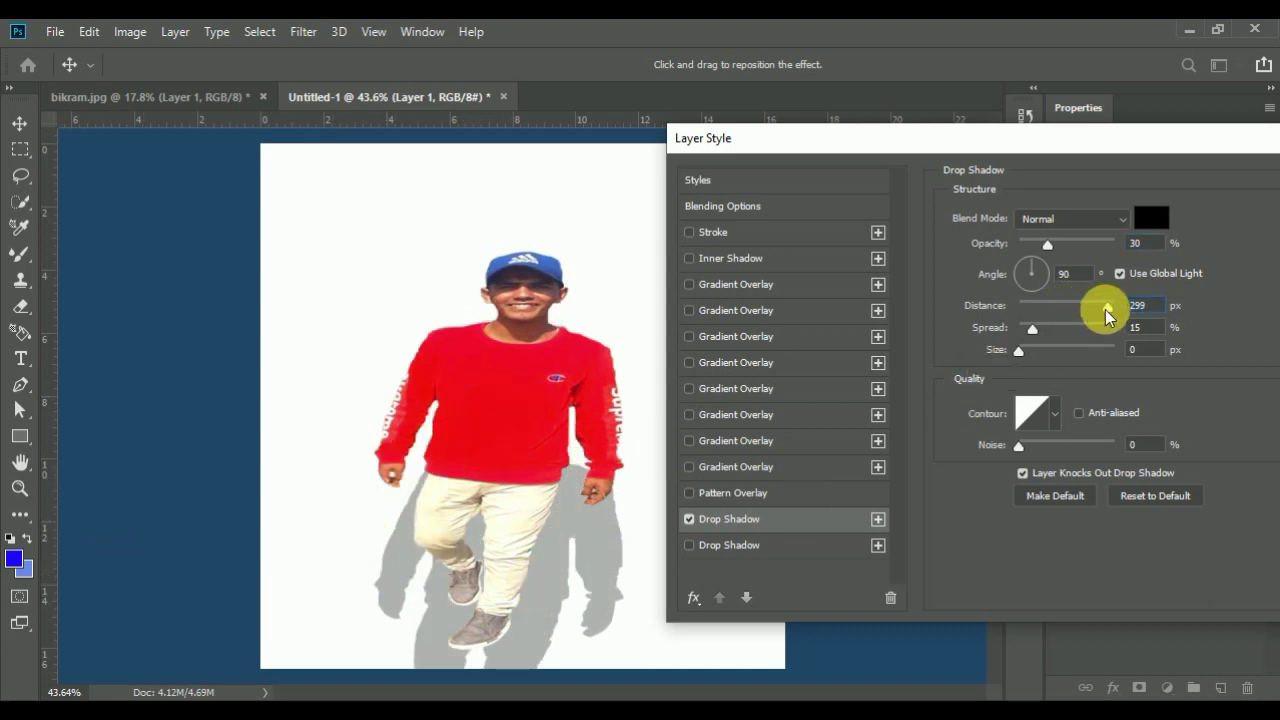
{"action": "mouse_move", "coordinate": [1106, 311]}
{"action": "left_mouse_down"}
{"action": "mouse_move", "coordinate": [1046, 311]}
{"action": "mouse_move", "coordinate": [1117, 312]}
{"action": "mouse_move", "coordinate": [1016, 314]}
{"action": "mouse_move", "coordinate": [1120, 316]}
{"action": "mouse_move", "coordinate": [1078, 310]}
{"action": "mouse_move", "coordinate": [1026, 330]}
{"action": "mouse_move", "coordinate": [1106, 331]}
{"action": "mouse_move", "coordinate": [1014, 343]}
{"action": "mouse_move", "coordinate": [1100, 334]}
{"action": "mouse_move", "coordinate": [1010, 345]}
{"action": "mouse_move", "coordinate": [1017, 357]}
{"action": "mouse_move", "coordinate": [1077, 349]}
{"action": "mouse_move", "coordinate": [1006, 365]}
{"action": "left_mouse_up"}
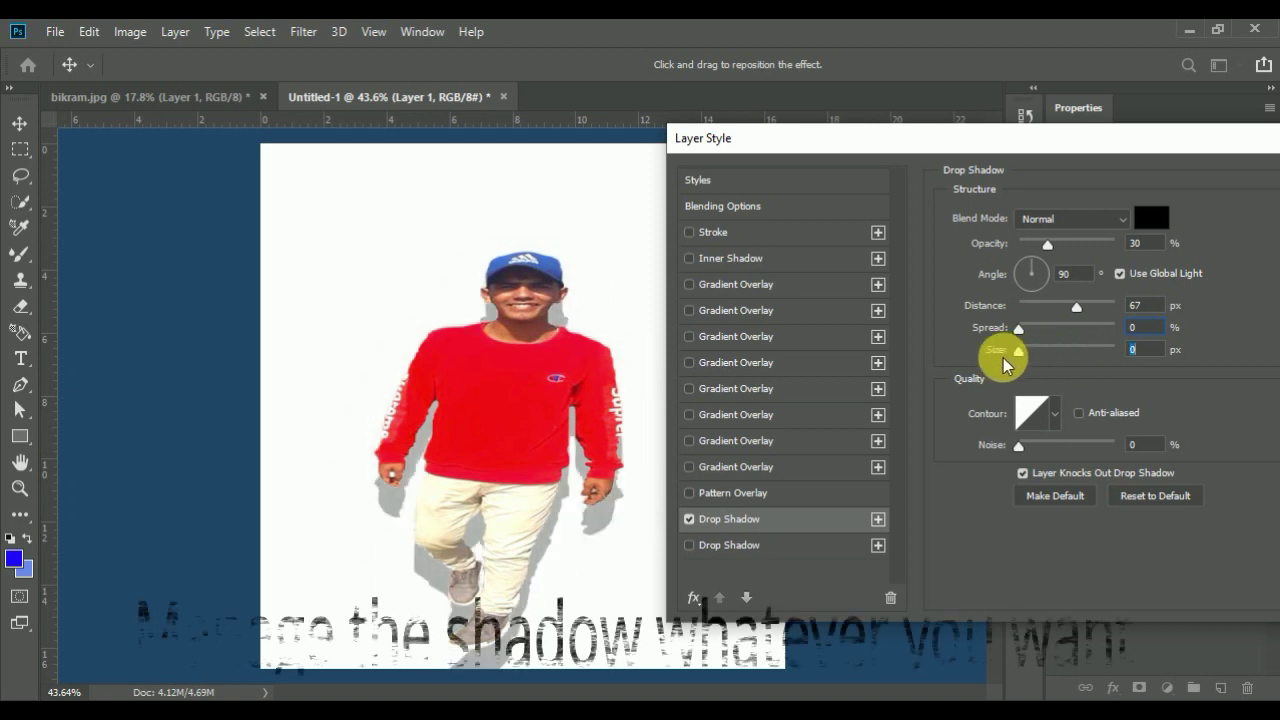
Try and remove noise, then set the shadow to 52% Opacity and 12 px Distance
{"action": "left_click_drag", "start_coordinate": [1019, 446], "coordinate": [1114, 450]}
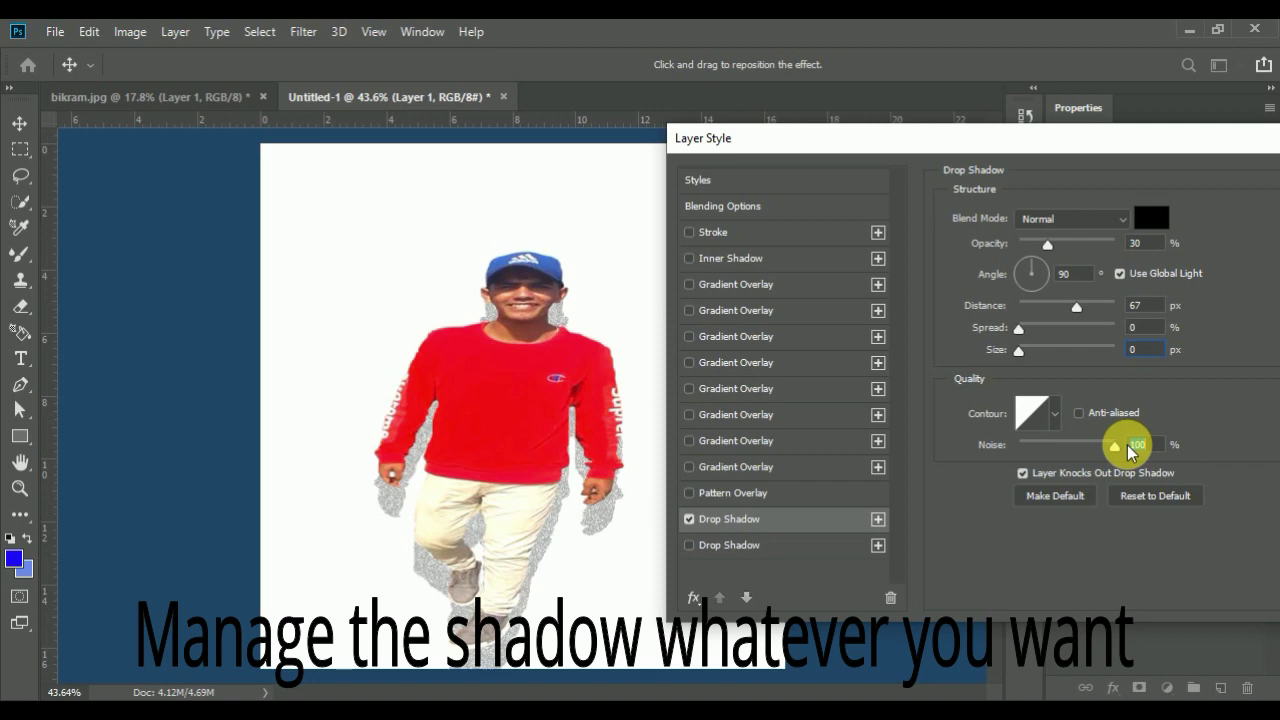
{"action": "left_click_drag", "start_coordinate": [1130, 452], "coordinate": [1013, 458]}
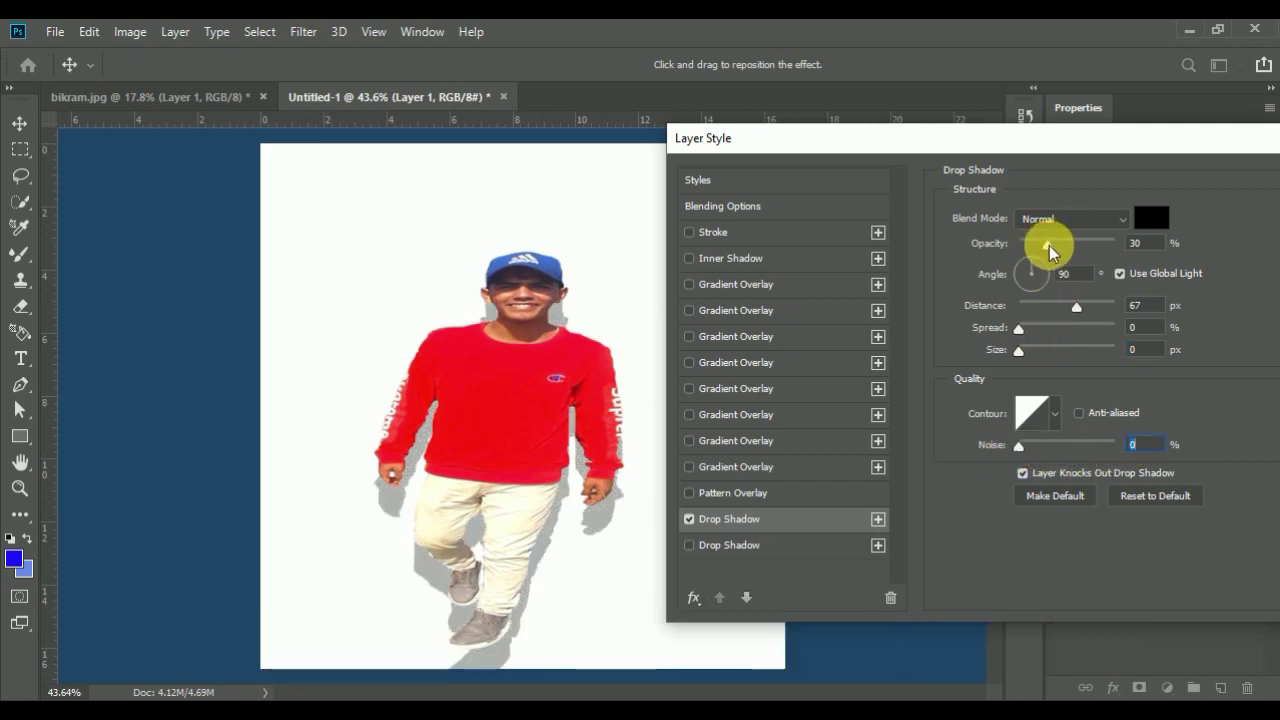
{"action": "left_click_drag", "start_coordinate": [1050, 243], "coordinate": [1070, 245]}
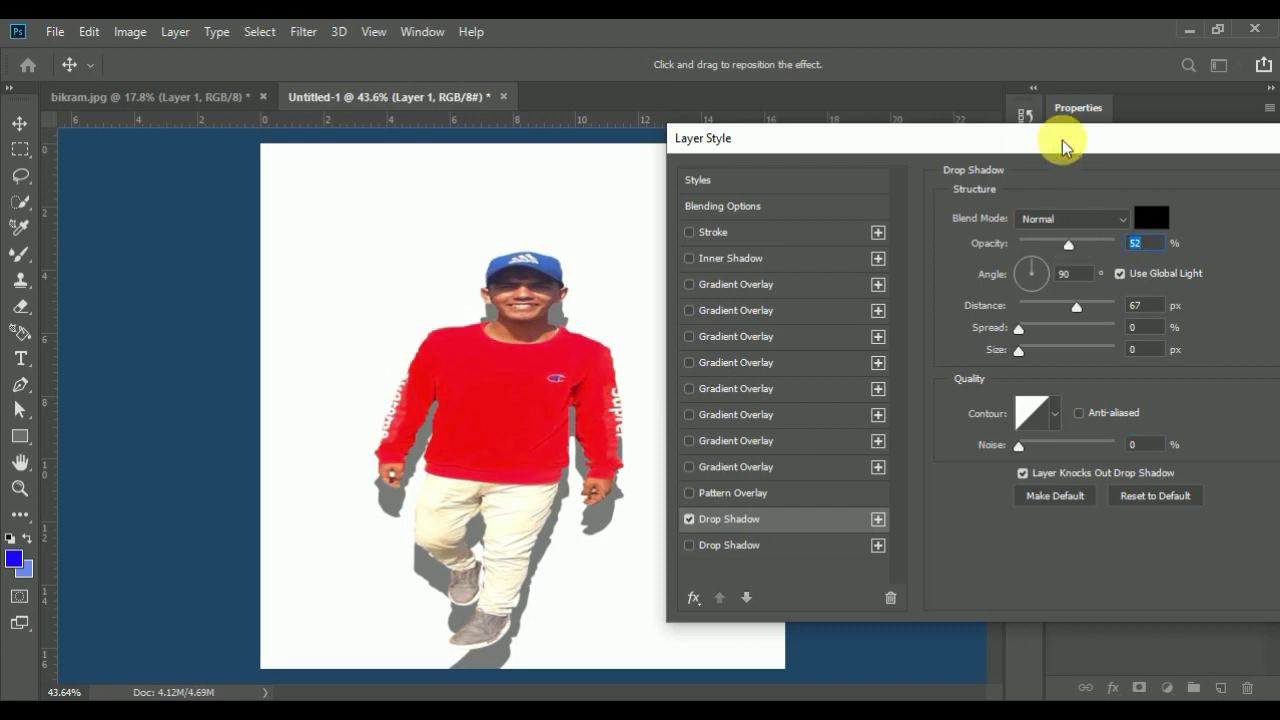
{"action": "left_click_drag", "start_coordinate": [1062, 140], "coordinate": [798, 173]}
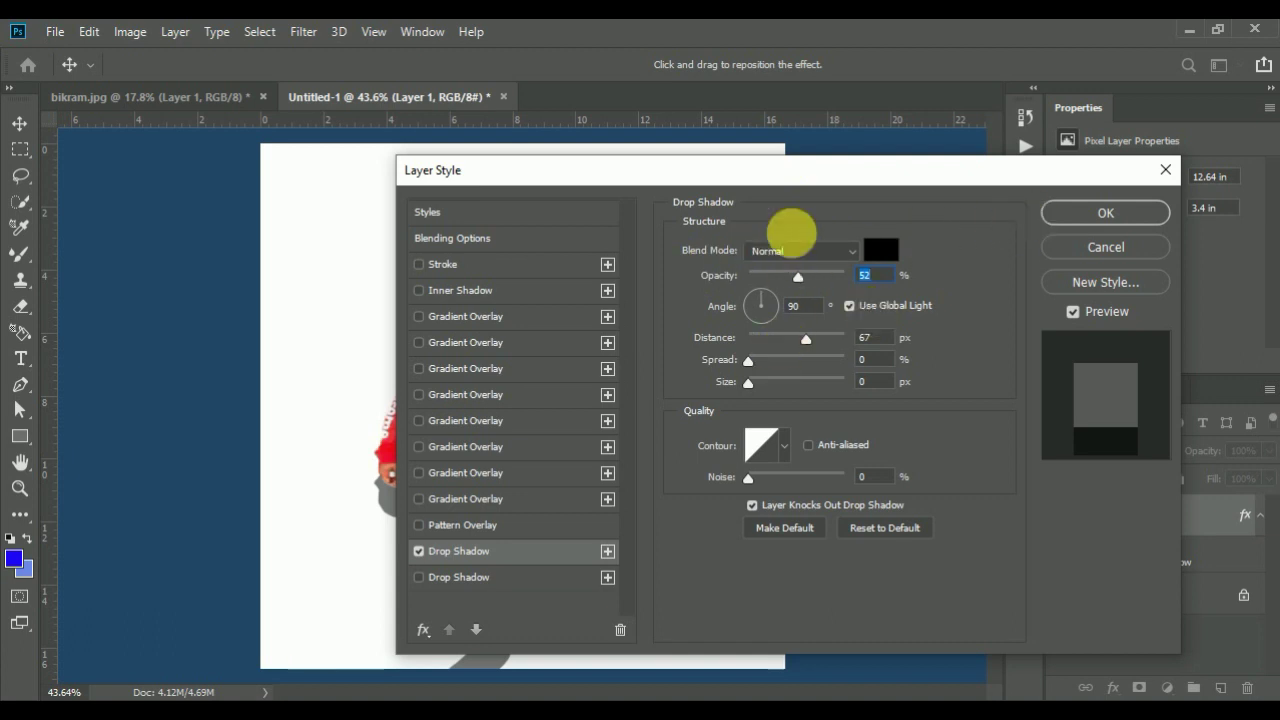
{"action": "left_click_drag", "start_coordinate": [794, 177], "coordinate": [957, 113]}
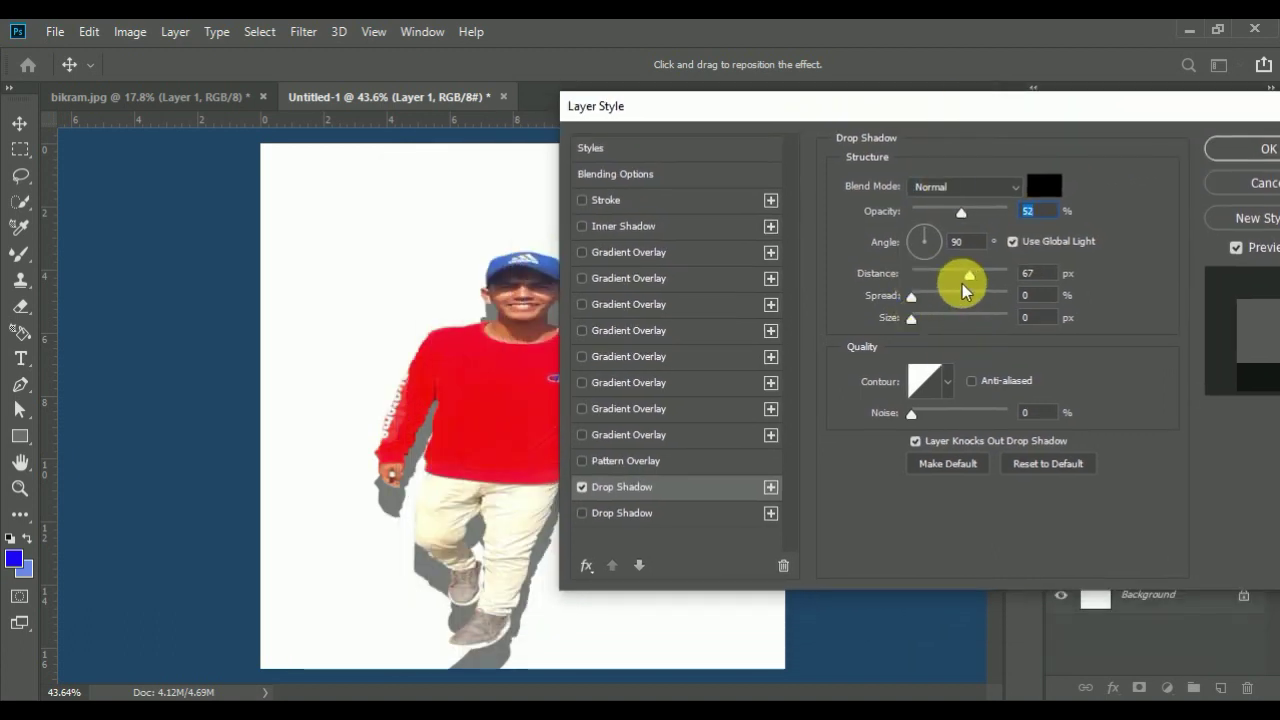
{"action": "left_click_drag", "start_coordinate": [968, 280], "coordinate": [925, 287]}
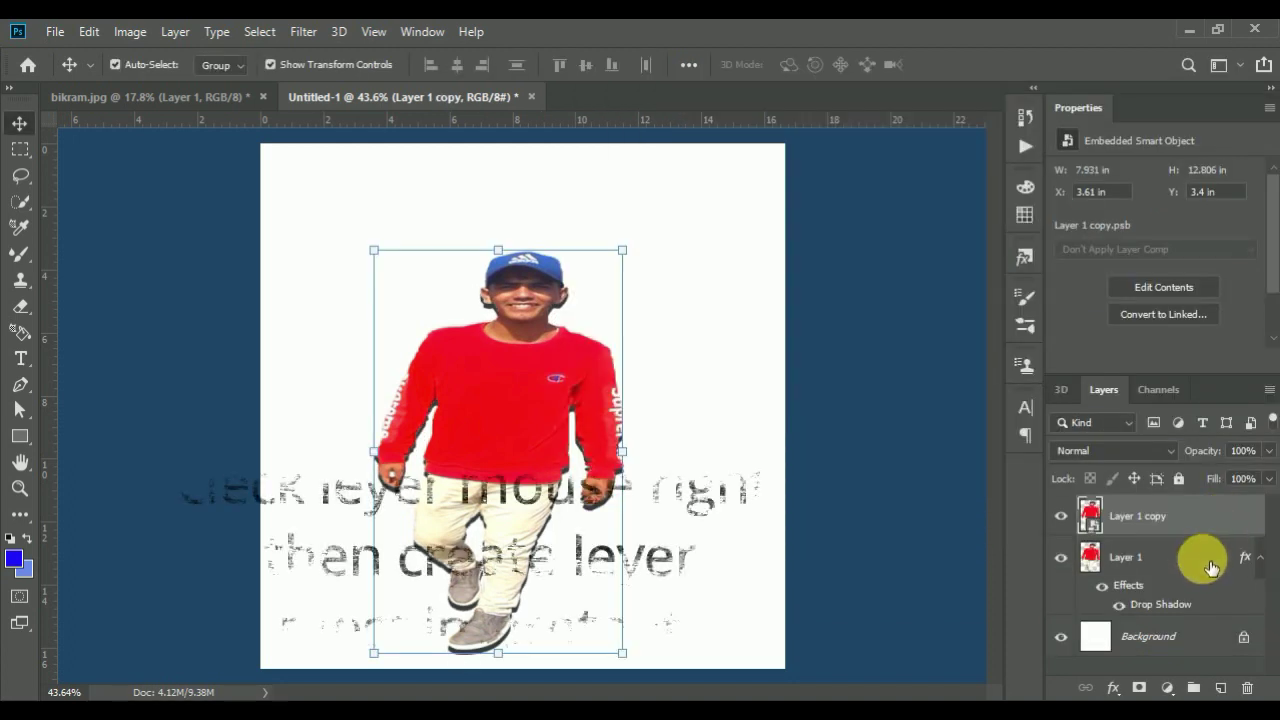
Split Layer 1's drop shadow into its own layer, "Layer 1's Drop Shadow", and select it
{"action": "left_click", "coordinate": [1210, 567]}
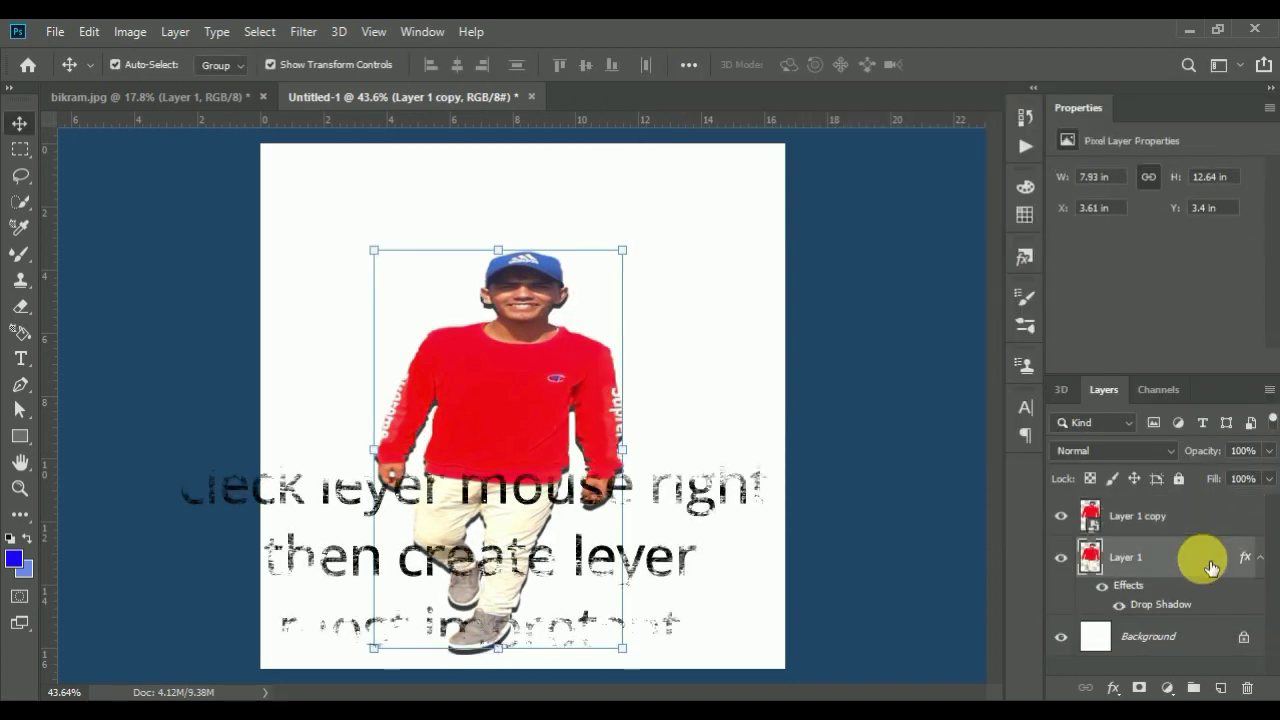
{"action": "right_click", "coordinate": [1248, 613]}
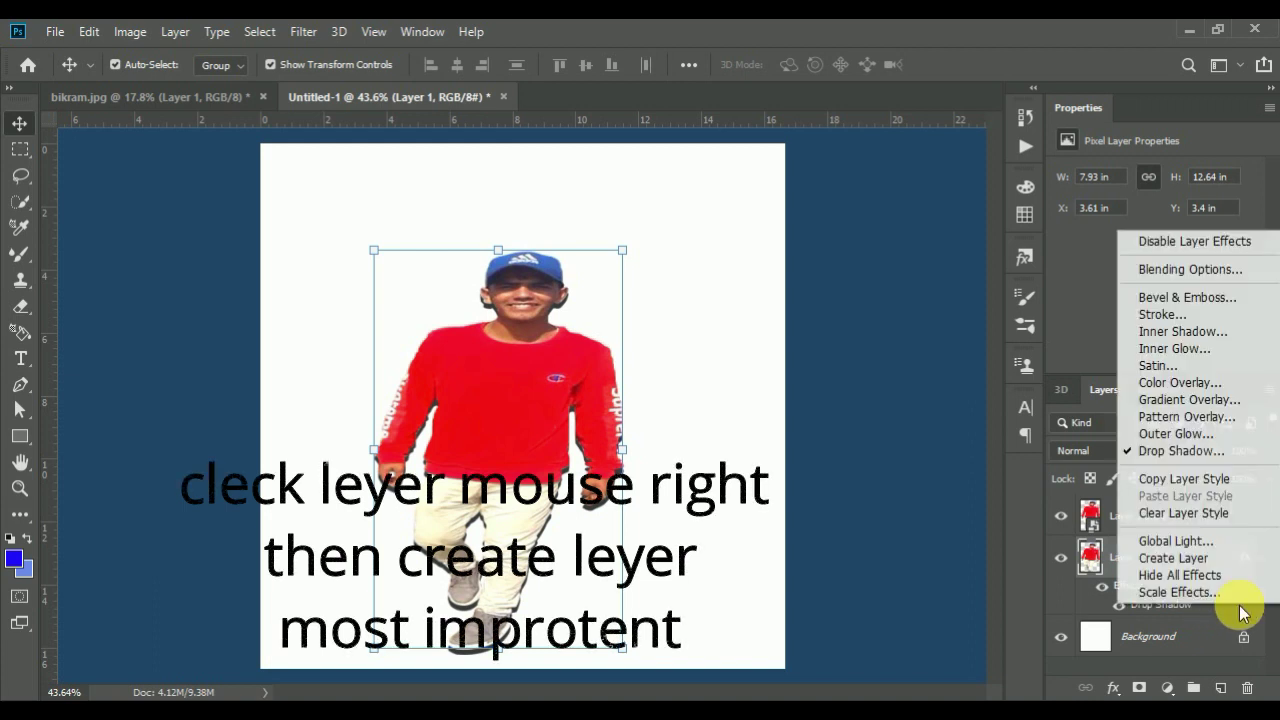
{"action": "left_click", "coordinate": [1176, 568]}
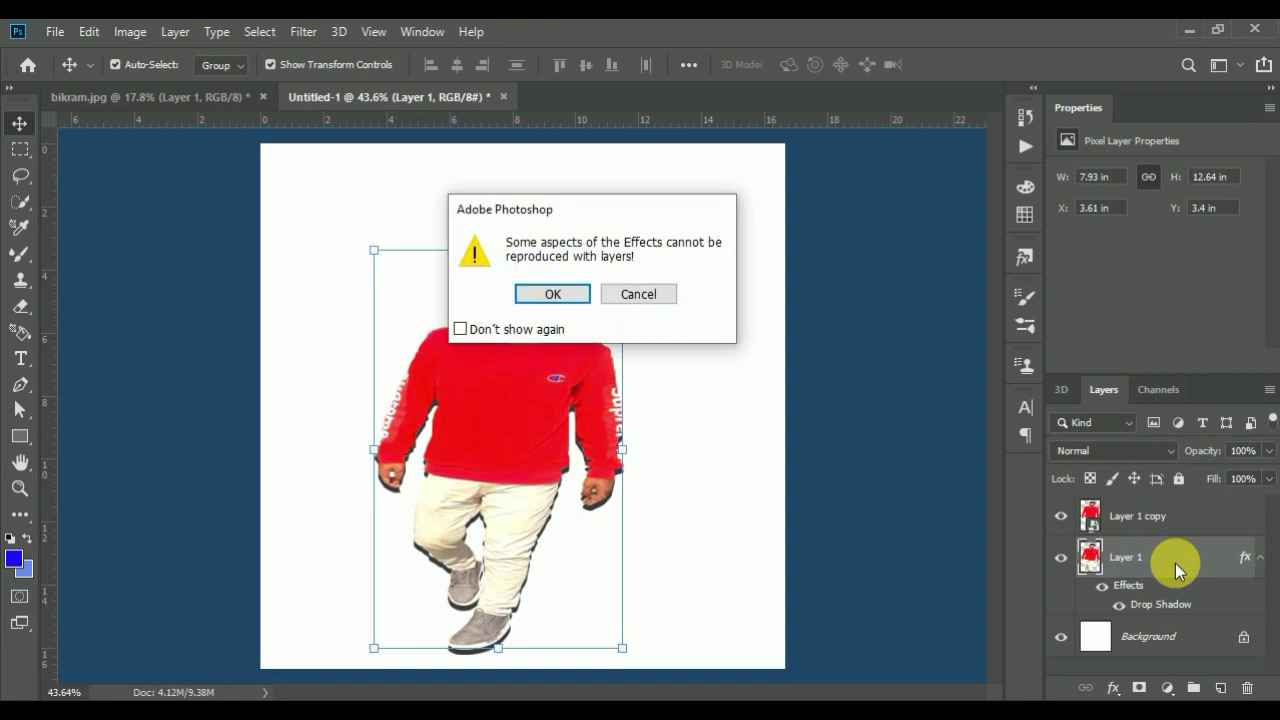
{"action": "left_click", "coordinate": [551, 292]}
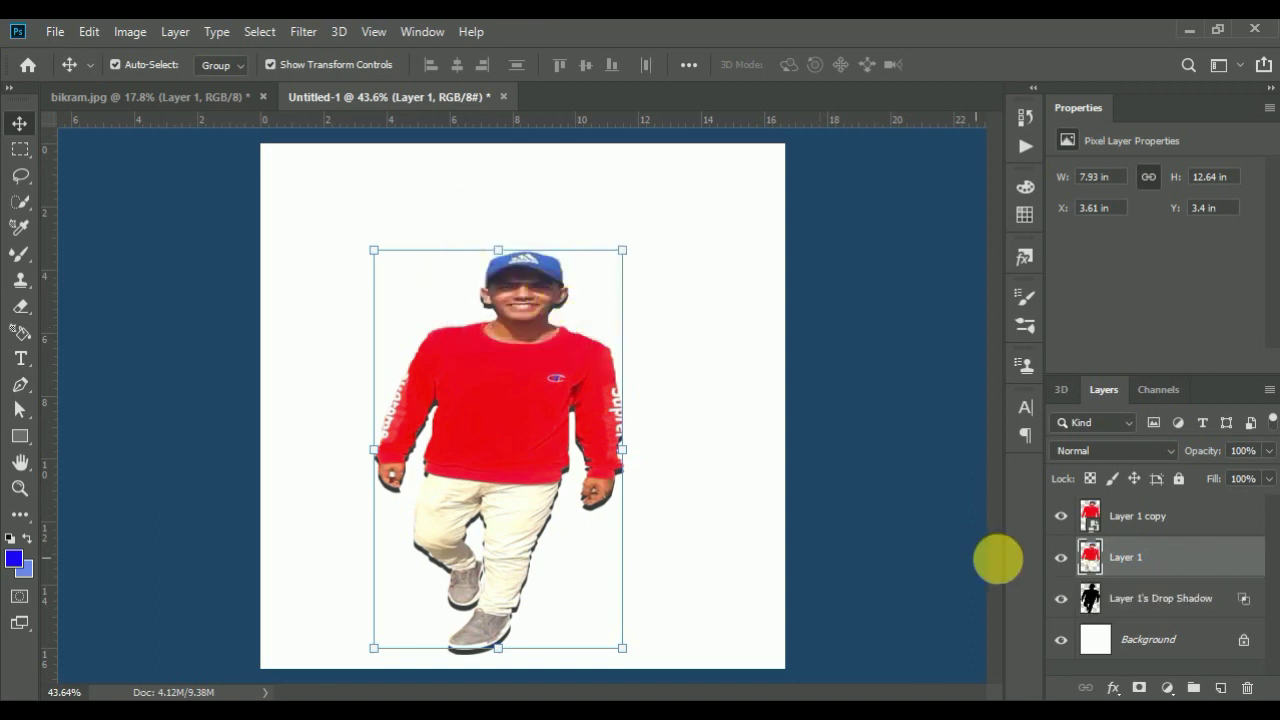
{"action": "left_click", "coordinate": [1098, 607]}
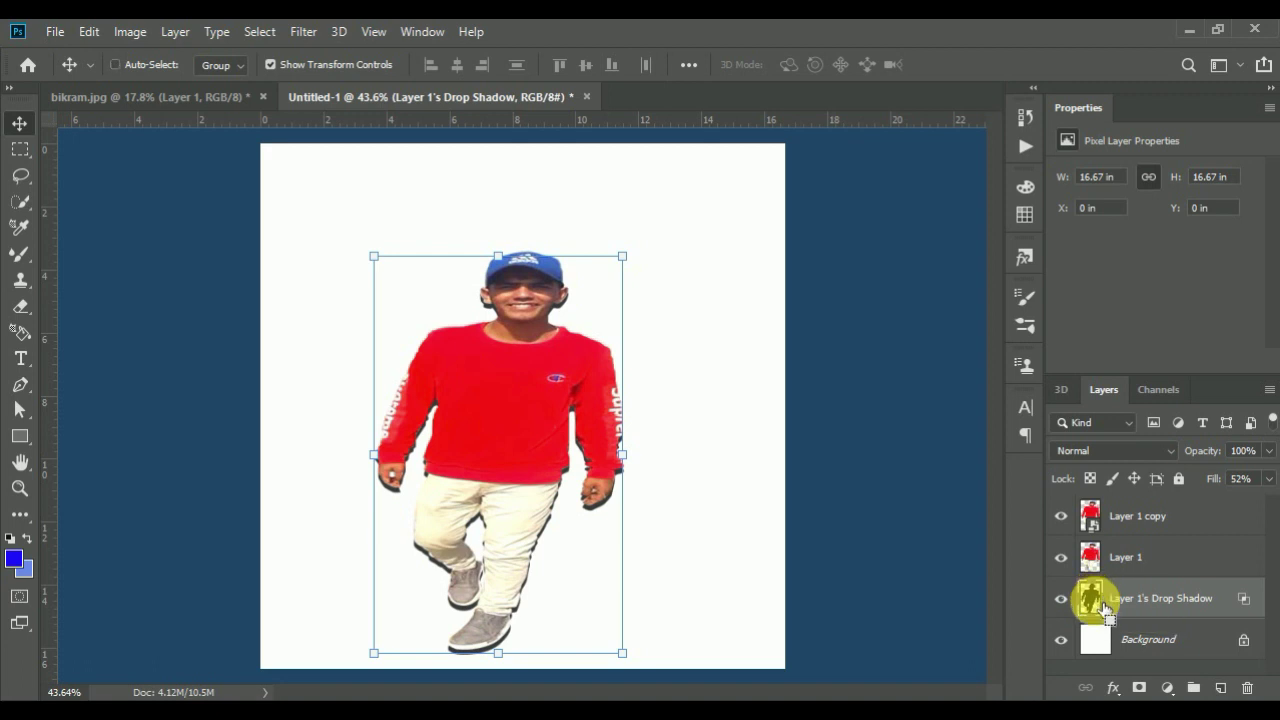
Free-transform the shadow layer, reposition it, and distort a corner so it slants right
{"action": "key", "text": "ctrl+t"}
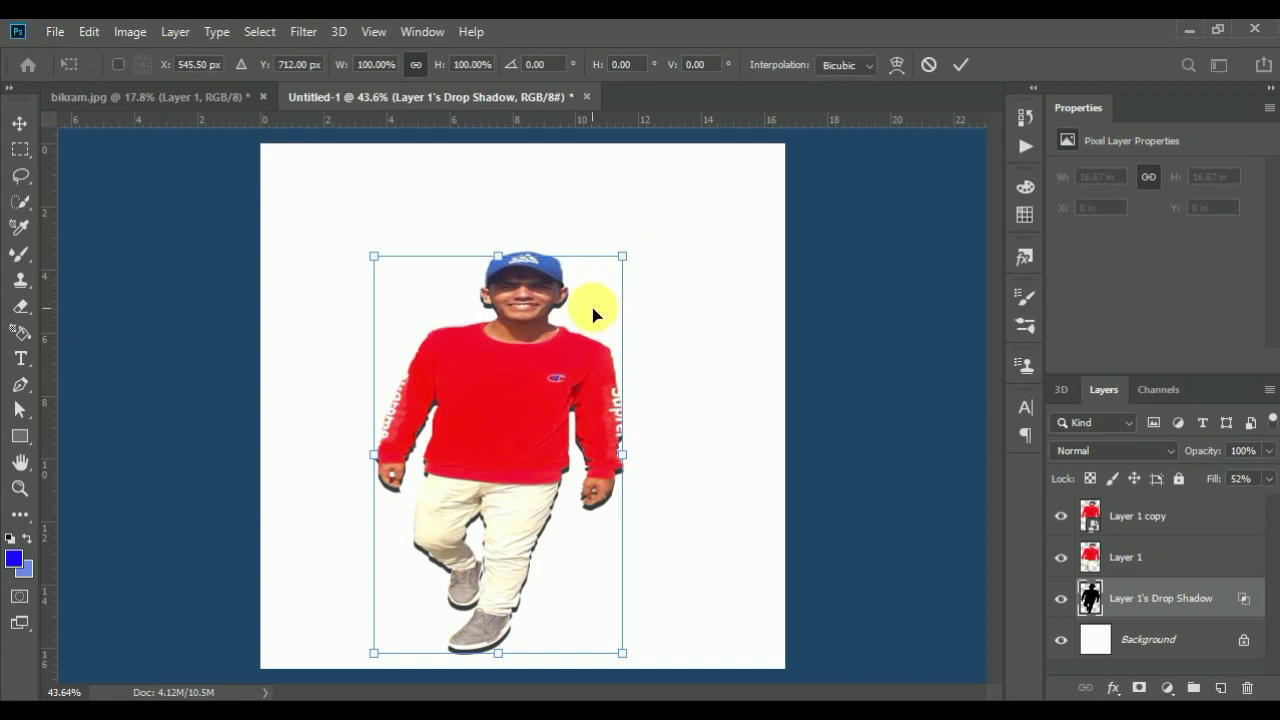
{"action": "mouse_move", "coordinate": [604, 297]}
{"action": "left_mouse_down"}
{"action": "mouse_move", "coordinate": [754, 191]}
{"action": "mouse_move", "coordinate": [523, 303]}
{"action": "mouse_move", "coordinate": [767, 217]}
{"action": "mouse_move", "coordinate": [714, 200]}
{"action": "mouse_move", "coordinate": [654, 277]}
{"action": "mouse_move", "coordinate": [611, 314]}
{"action": "mouse_move", "coordinate": [591, 309]}
{"action": "left_mouse_up"}
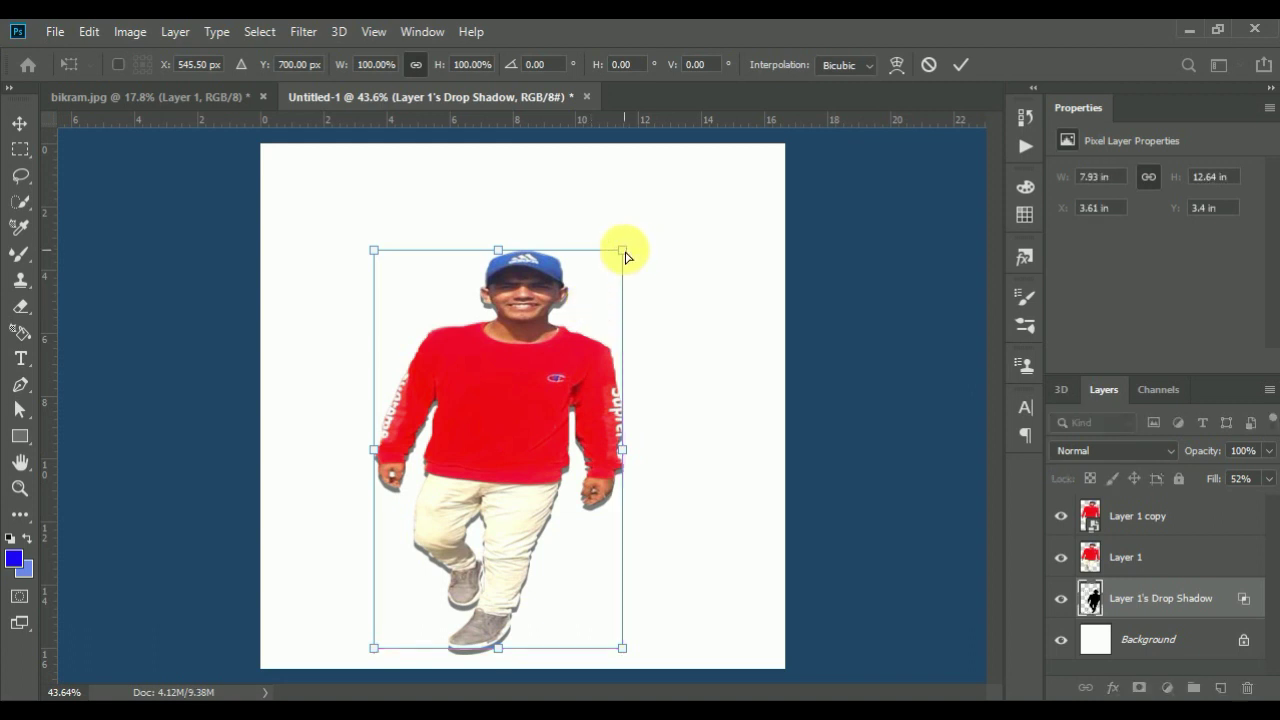
{"action": "mouse_move", "coordinate": [624, 257]}
{"action": "left_mouse_down"}
{"action": "mouse_move", "coordinate": [784, 453]}
{"action": "mouse_move", "coordinate": [846, 424]}
{"action": "left_mouse_up"}
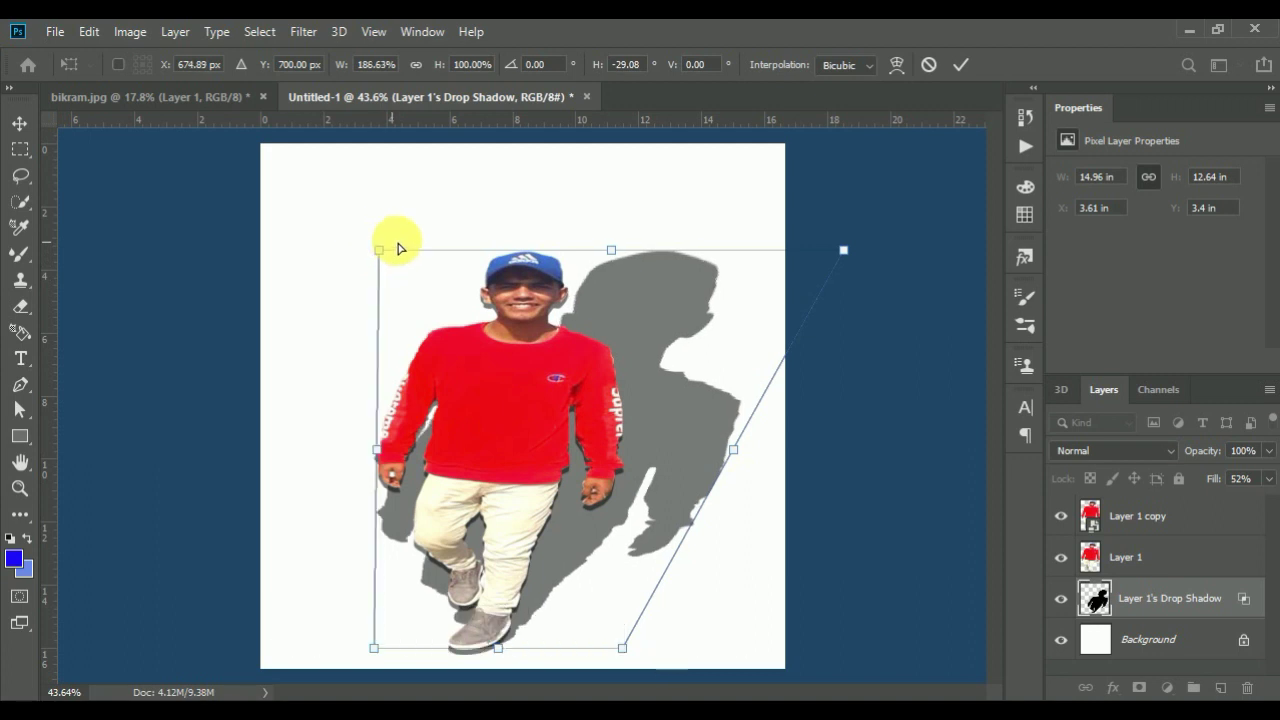
Squash the shadow to about 44% height and skew it roughly 50° toward the lower right
{"action": "mouse_move", "coordinate": [376, 253]}
{"action": "left_mouse_down"}
{"action": "mouse_move", "coordinate": [556, 349]}
{"action": "mouse_move", "coordinate": [625, 342]}
{"action": "left_mouse_up"}
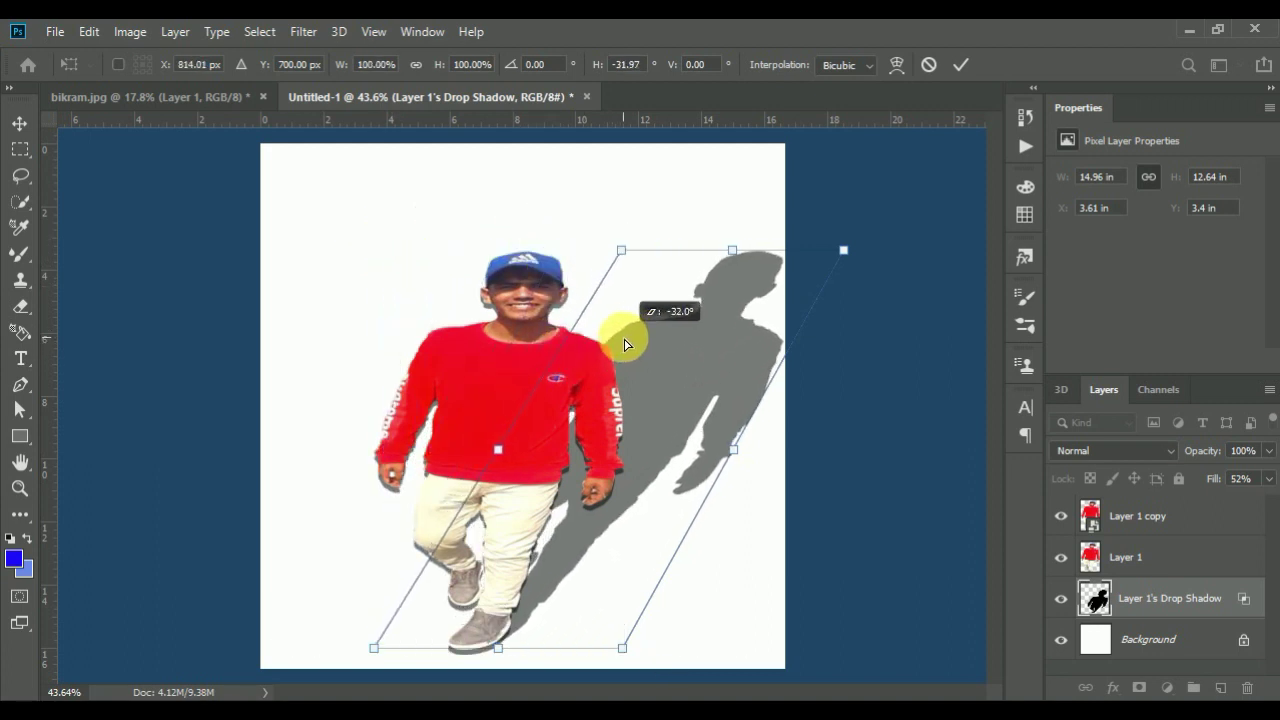
{"action": "mouse_move", "coordinate": [733, 252]}
{"action": "left_mouse_down"}
{"action": "mouse_move", "coordinate": [737, 286]}
{"action": "mouse_move", "coordinate": [648, 444]}
{"action": "left_mouse_up"}
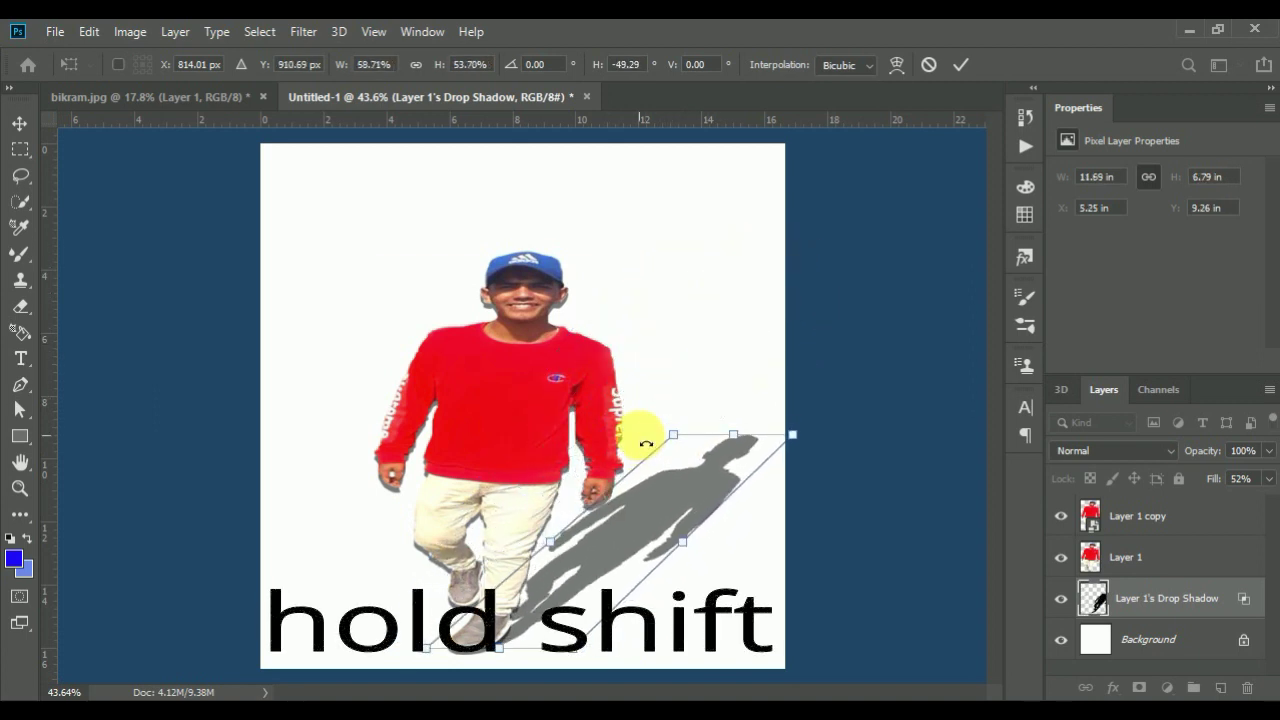
{"action": "left_click_drag", "start_coordinate": [557, 547], "coordinate": [535, 530]}
{"action": "left_click_drag", "start_coordinate": [629, 557], "coordinate": [640, 533]}
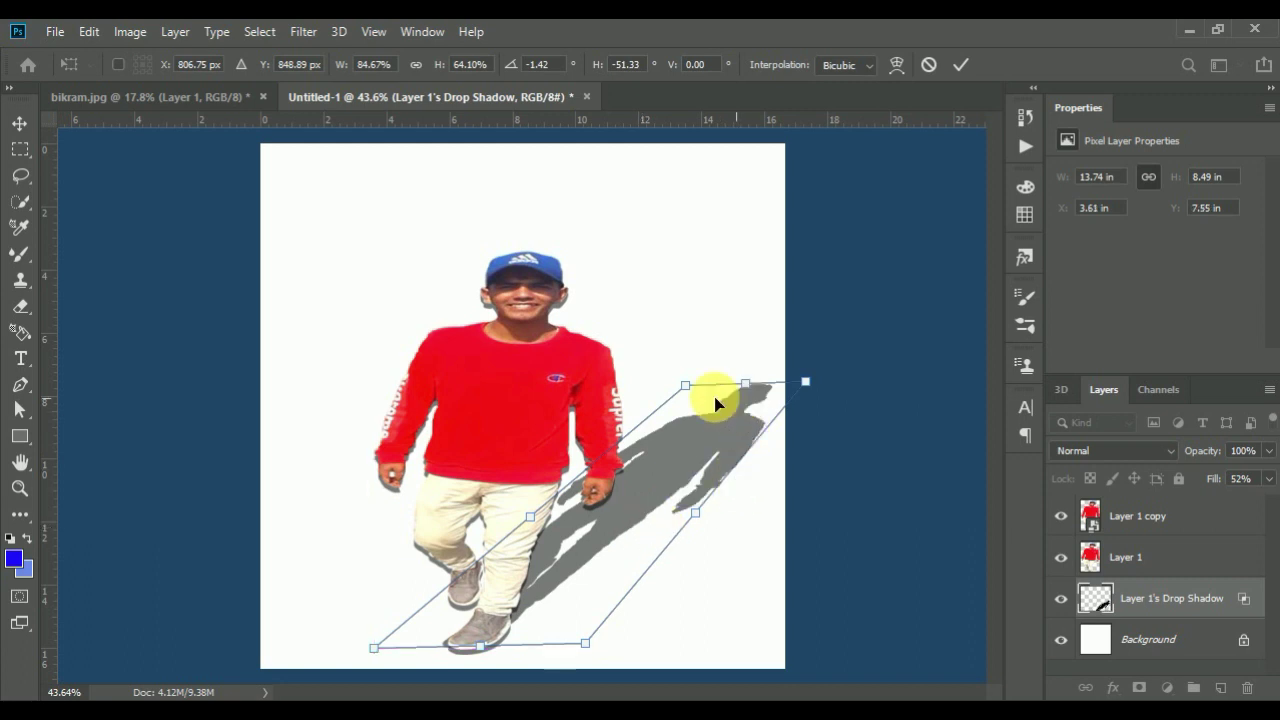
{"action": "mouse_move", "coordinate": [688, 391]}
{"action": "left_mouse_down"}
{"action": "mouse_move", "coordinate": [617, 363]}
{"action": "mouse_move", "coordinate": [698, 368]}
{"action": "mouse_move", "coordinate": [655, 384]}
{"action": "left_mouse_up"}
{"action": "mouse_move", "coordinate": [743, 380]}
{"action": "left_mouse_down"}
{"action": "mouse_move", "coordinate": [717, 434]}
{"action": "mouse_move", "coordinate": [709, 417]}
{"action": "mouse_move", "coordinate": [676, 516]}
{"action": "mouse_move", "coordinate": [705, 469]}
{"action": "left_mouse_up"}
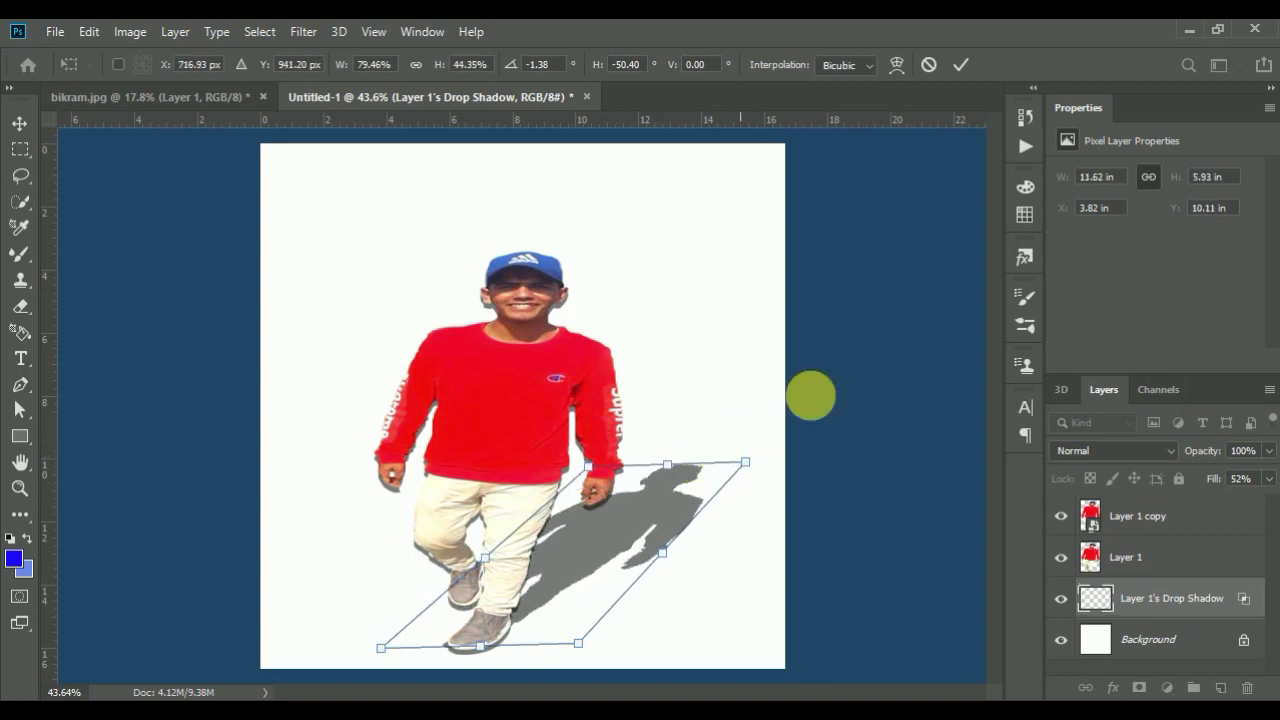
Commit the shadow transform and set its Fill Opacity to 28% in Blending Options
{"action": "left_click", "coordinate": [962, 64]}
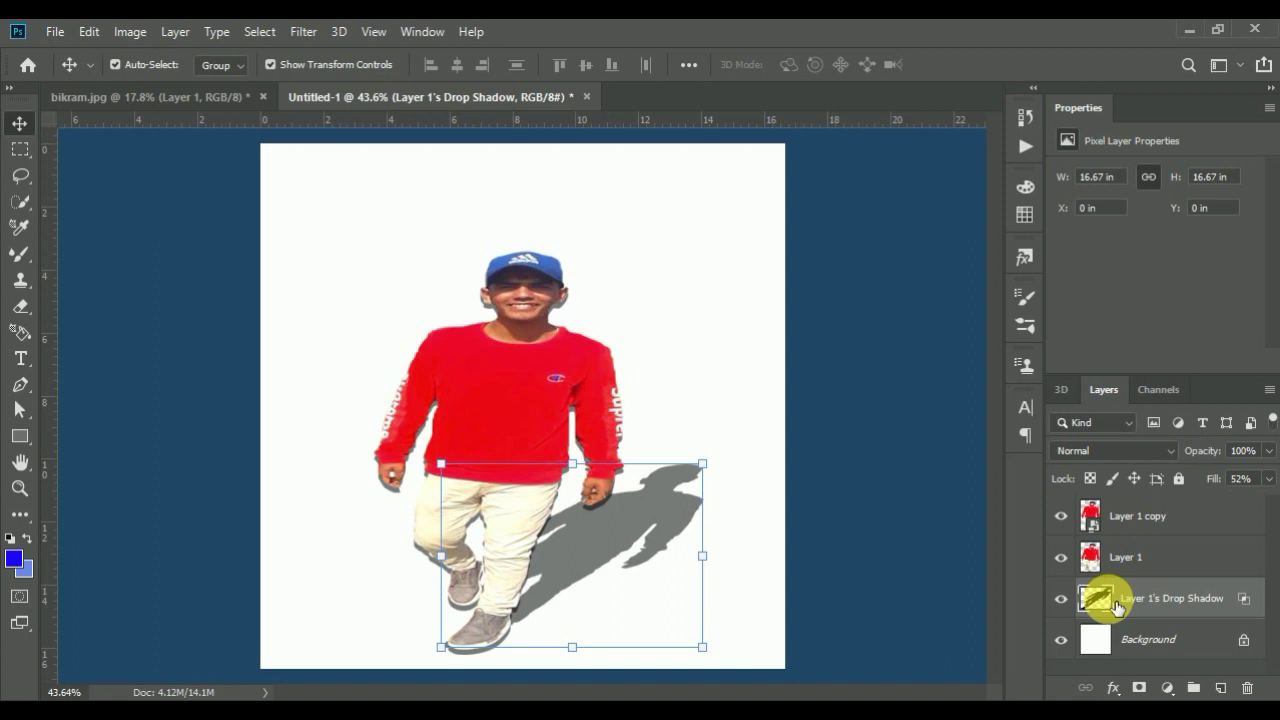
{"action": "double_click", "coordinate": [1172, 610]}
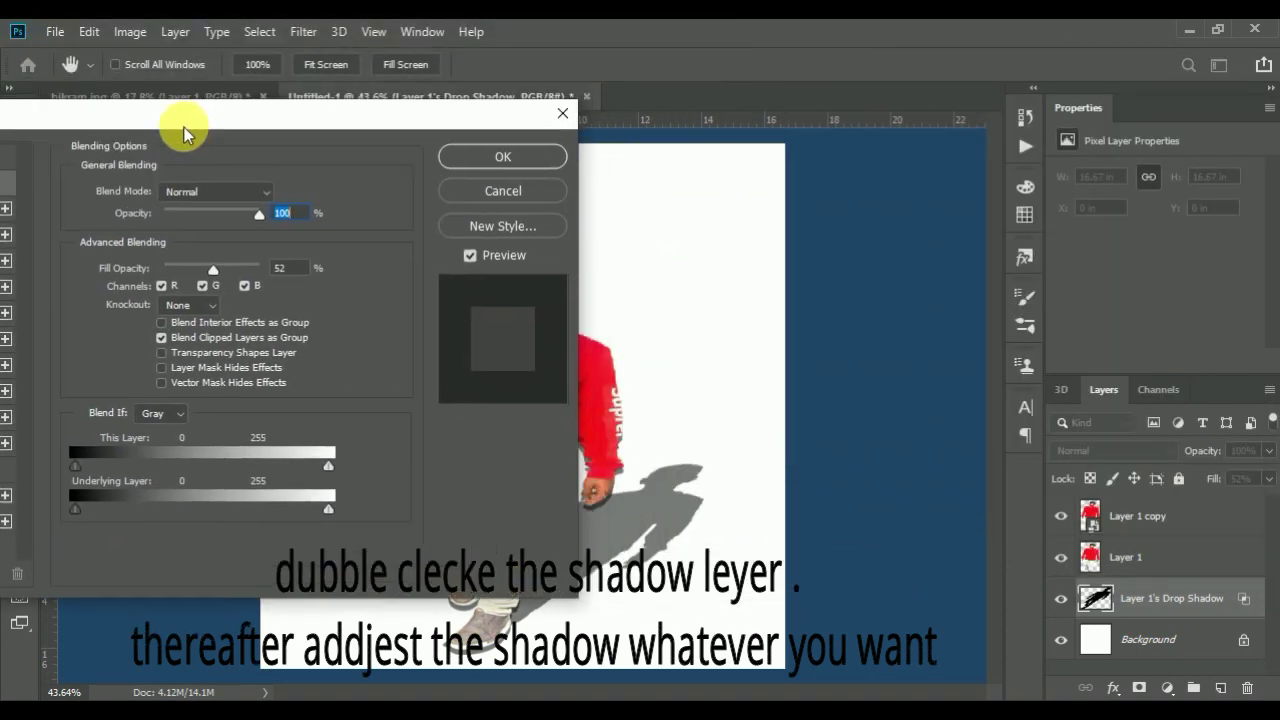
{"action": "left_click_drag", "start_coordinate": [772, 122], "coordinate": [75, 131]}
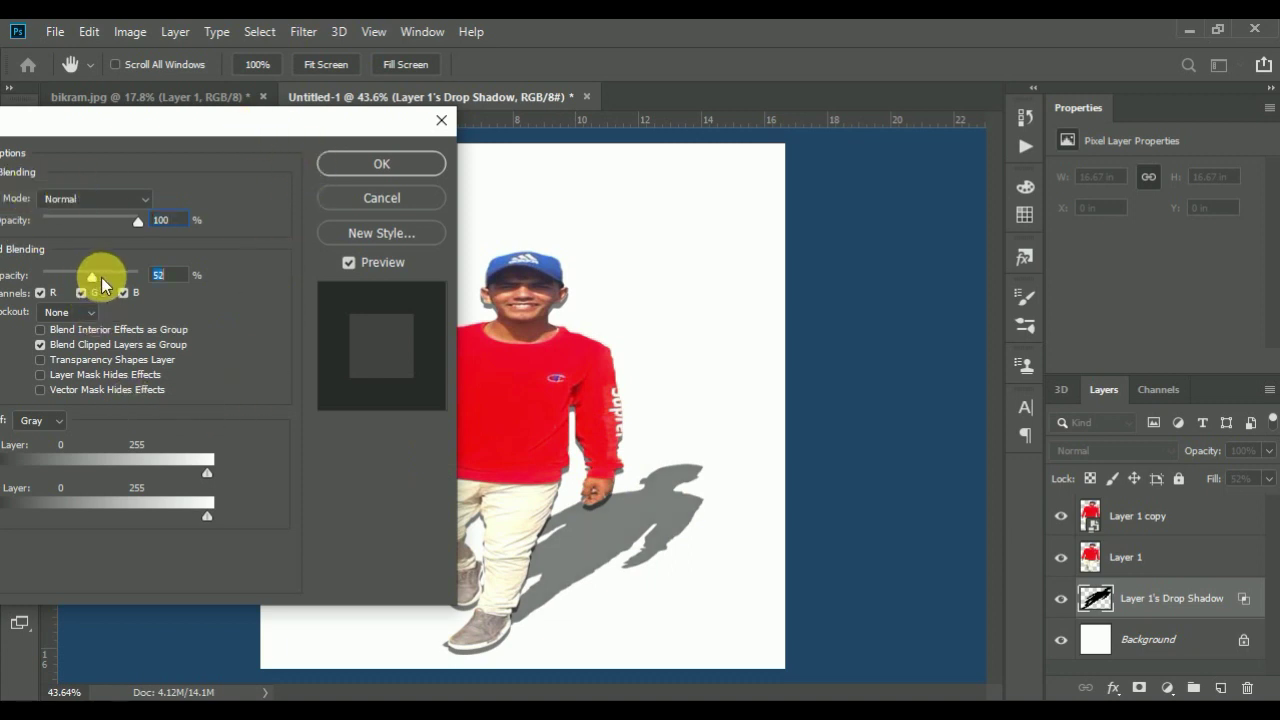
{"action": "left_click_drag", "start_coordinate": [102, 280], "coordinate": [147, 290]}
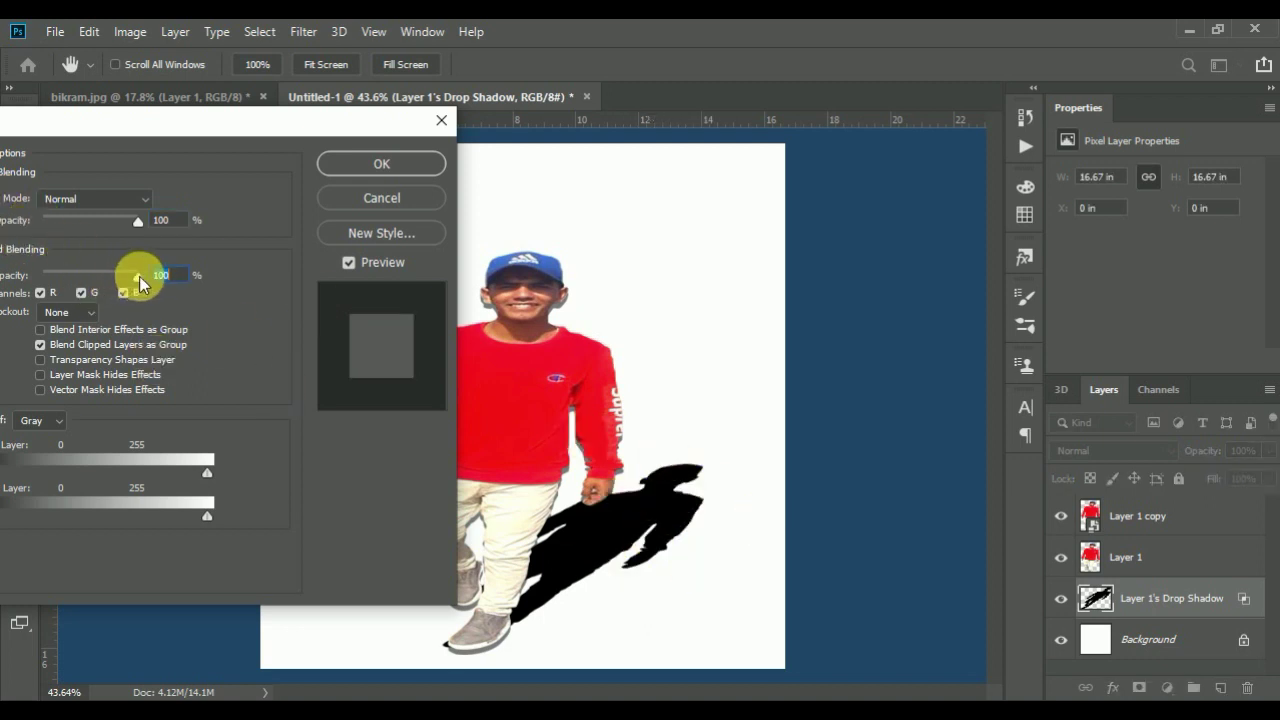
{"action": "left_click_drag", "start_coordinate": [140, 284], "coordinate": [73, 289]}
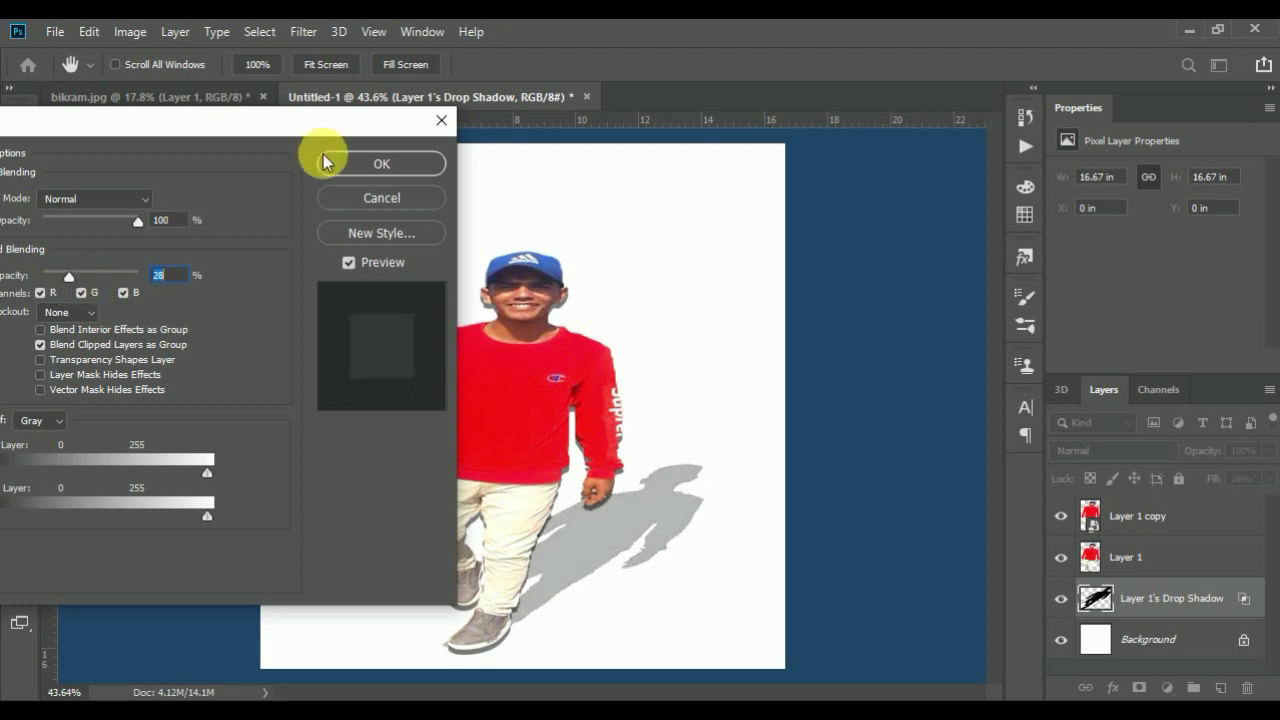
{"action": "left_click", "coordinate": [351, 165]}
{"action": "left_click", "coordinate": [1090, 512]}
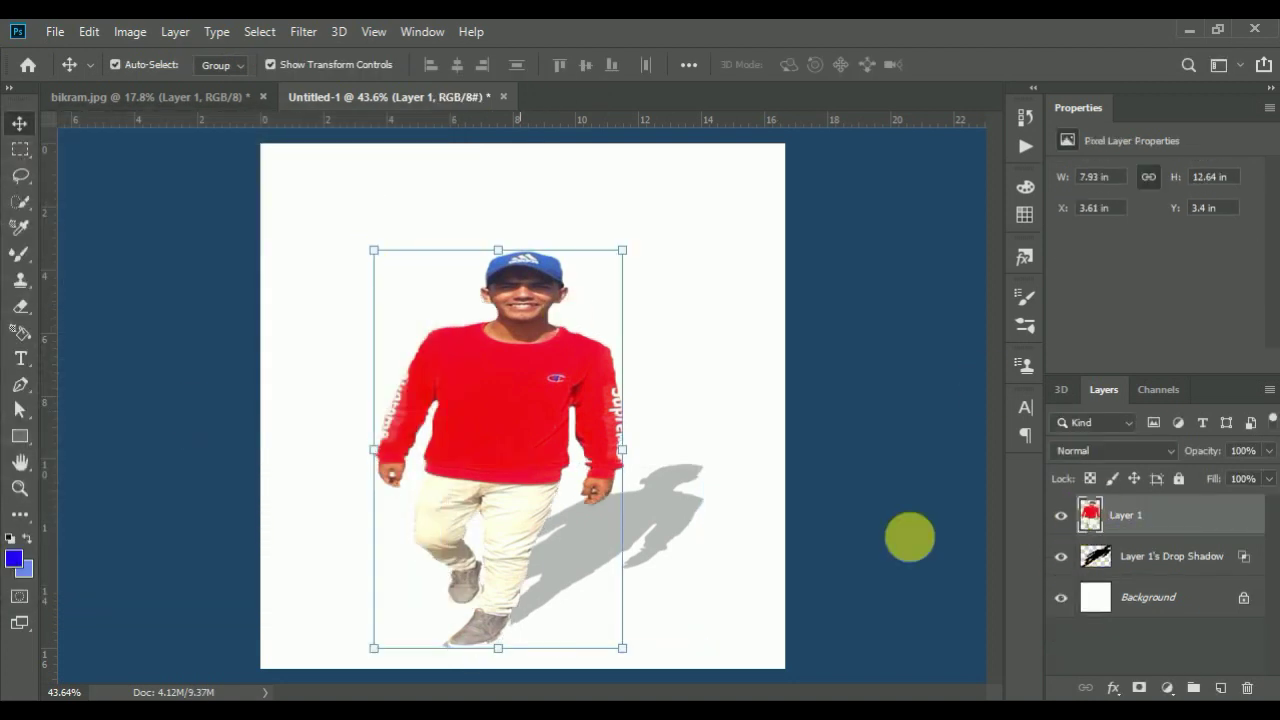
Add a mint-green #23f4a3 Solid Color fill layer, Color Fill 1, directly above the Background
{"action": "left_click", "coordinate": [1102, 556]}
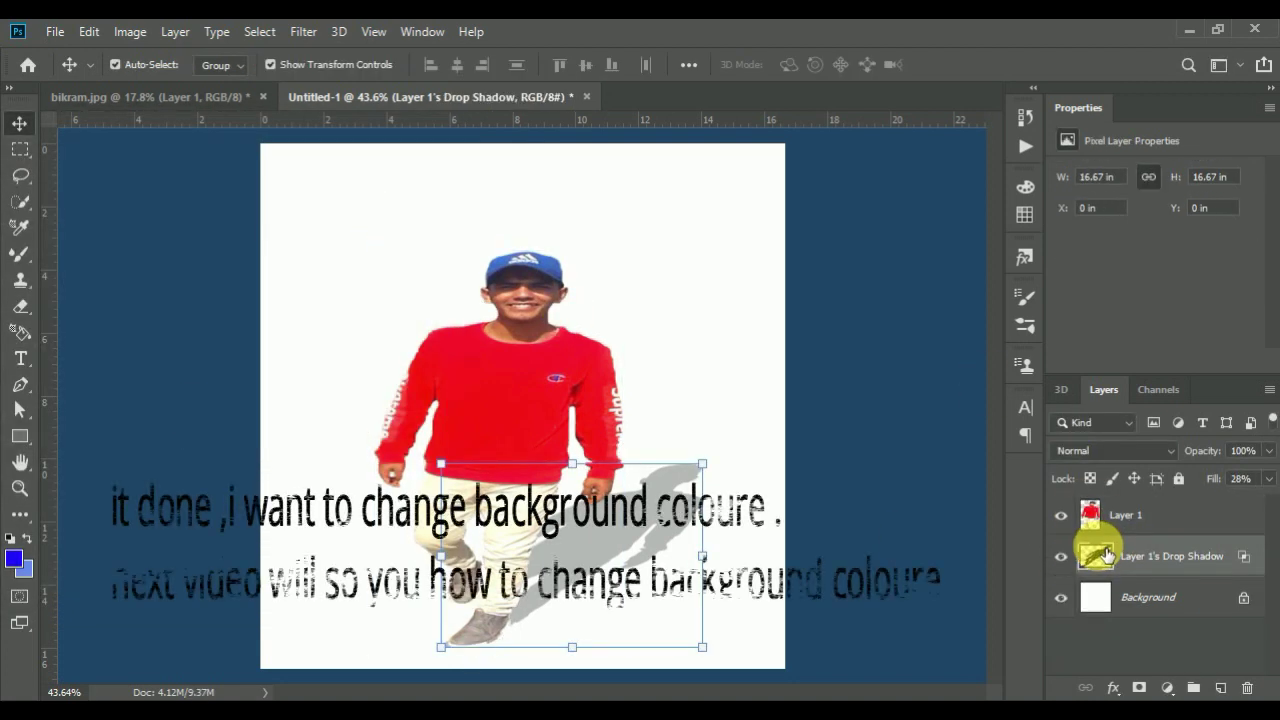
{"action": "left_click", "coordinate": [1106, 606]}
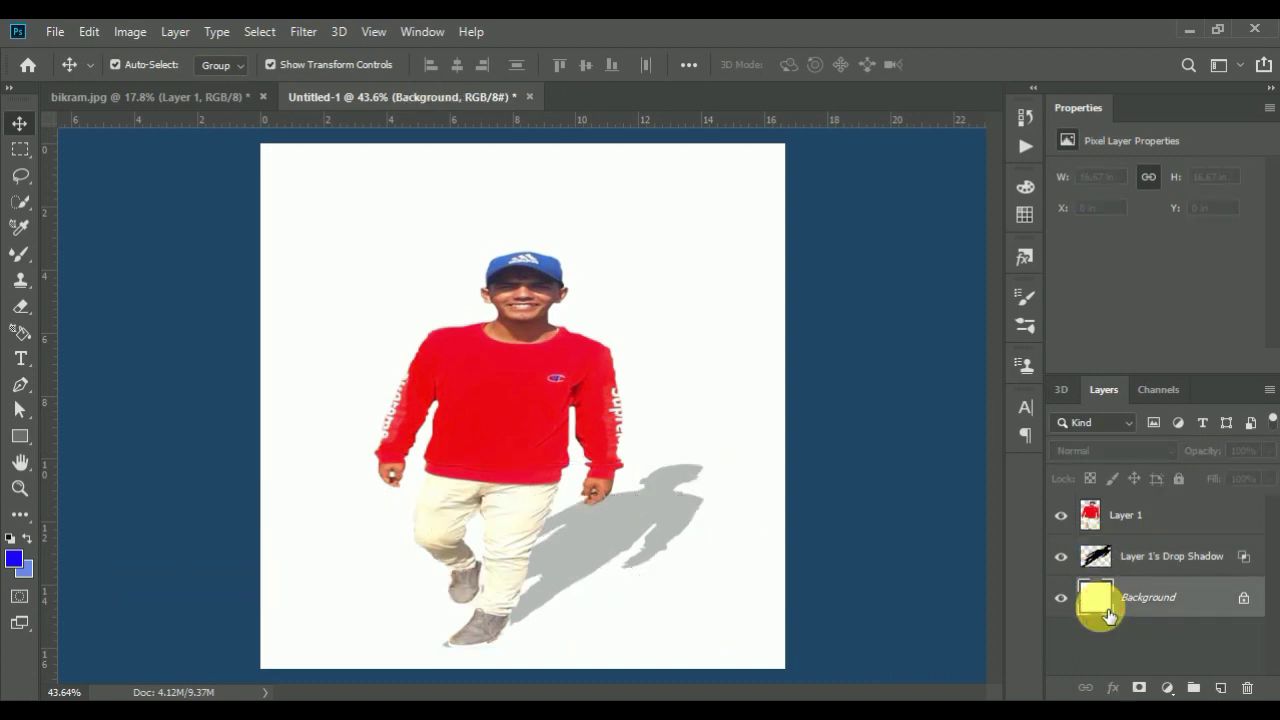
{"action": "left_click", "coordinate": [1170, 693]}
{"action": "left_click", "coordinate": [1157, 329]}
{"action": "left_click_drag", "start_coordinate": [904, 140], "coordinate": [935, 154]}
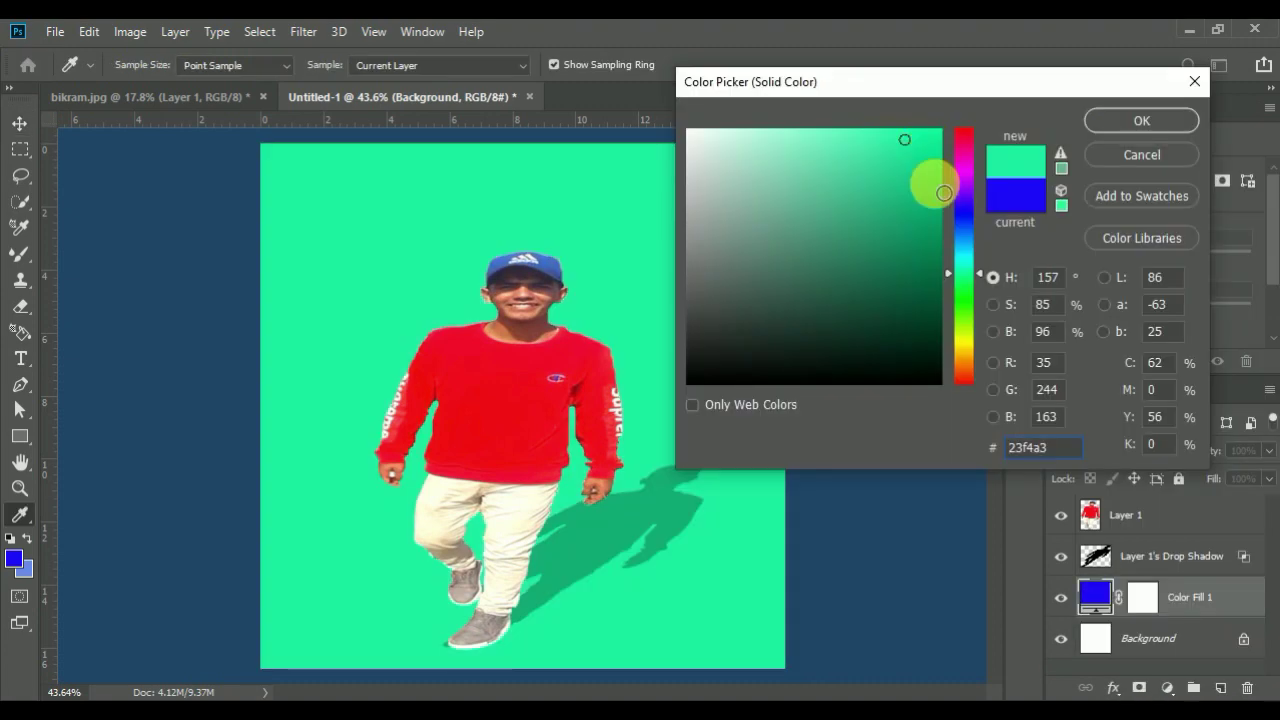
{"action": "left_click", "coordinate": [1133, 121]}
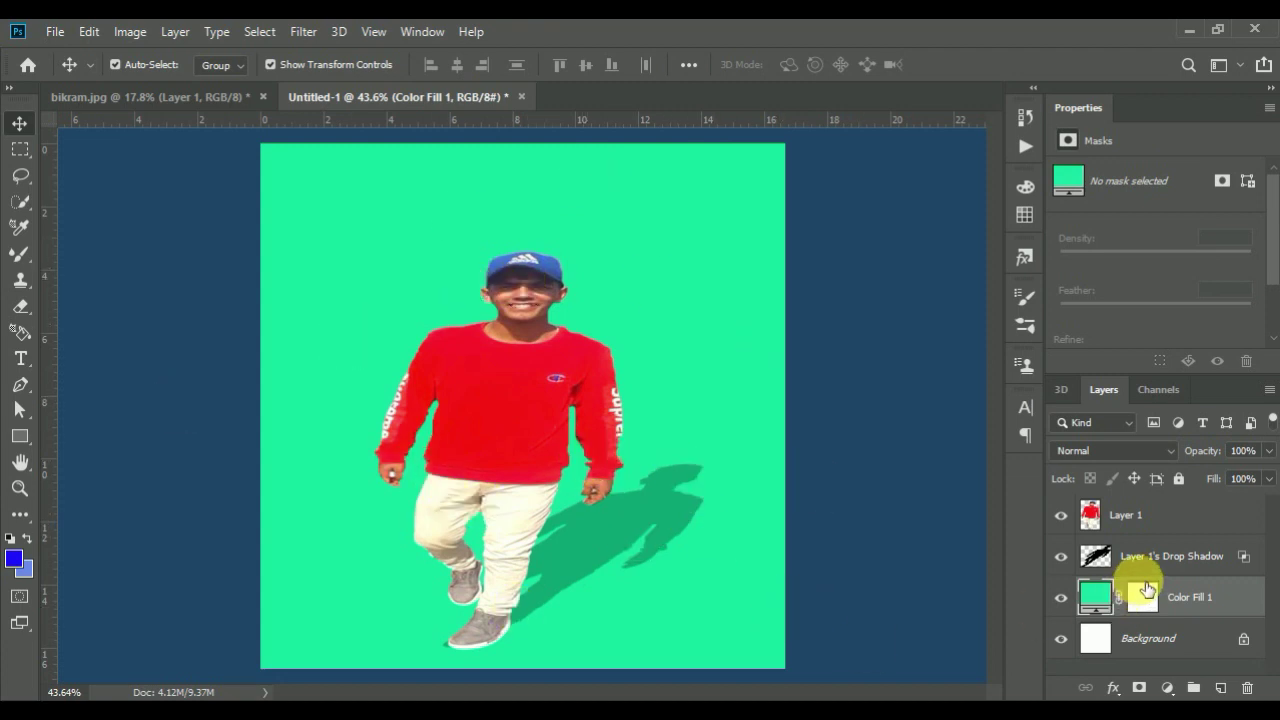
{"action": "left_click", "coordinate": [1104, 563]}
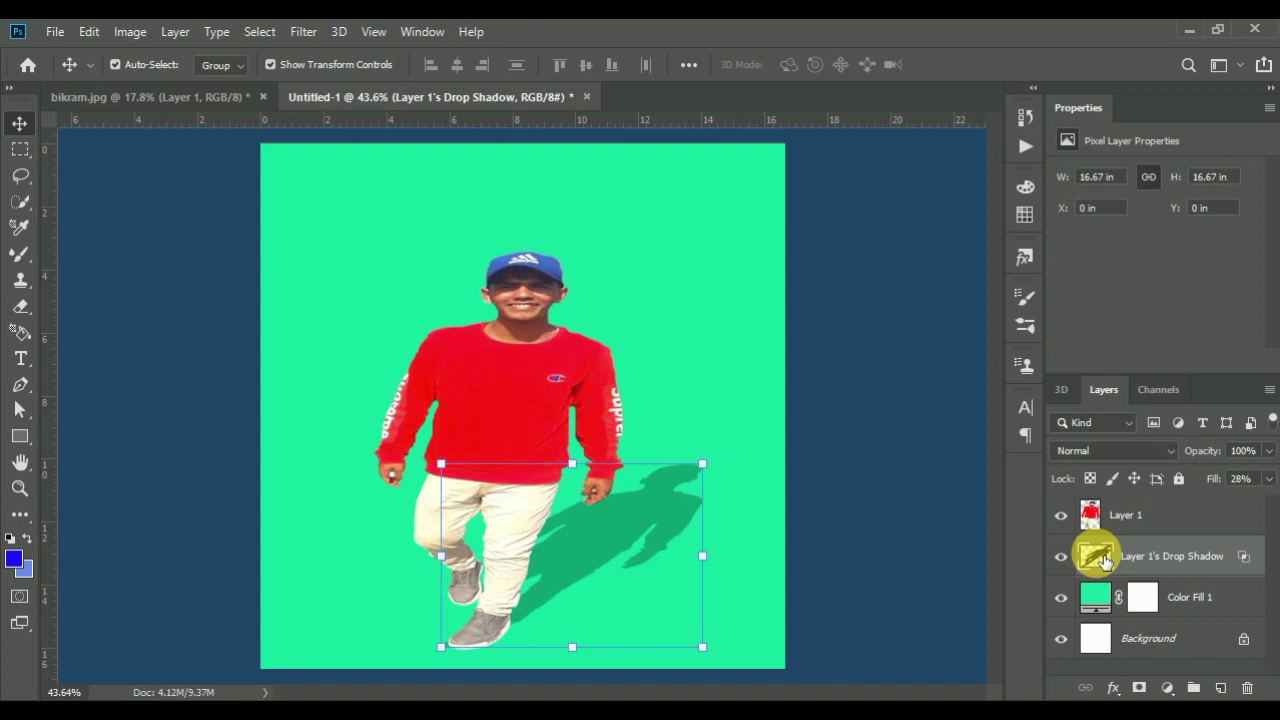
Set the opacity of Layer 1's Drop Shadow layer to 46% in Blending Options
{"action": "double_click", "coordinate": [1093, 563]}
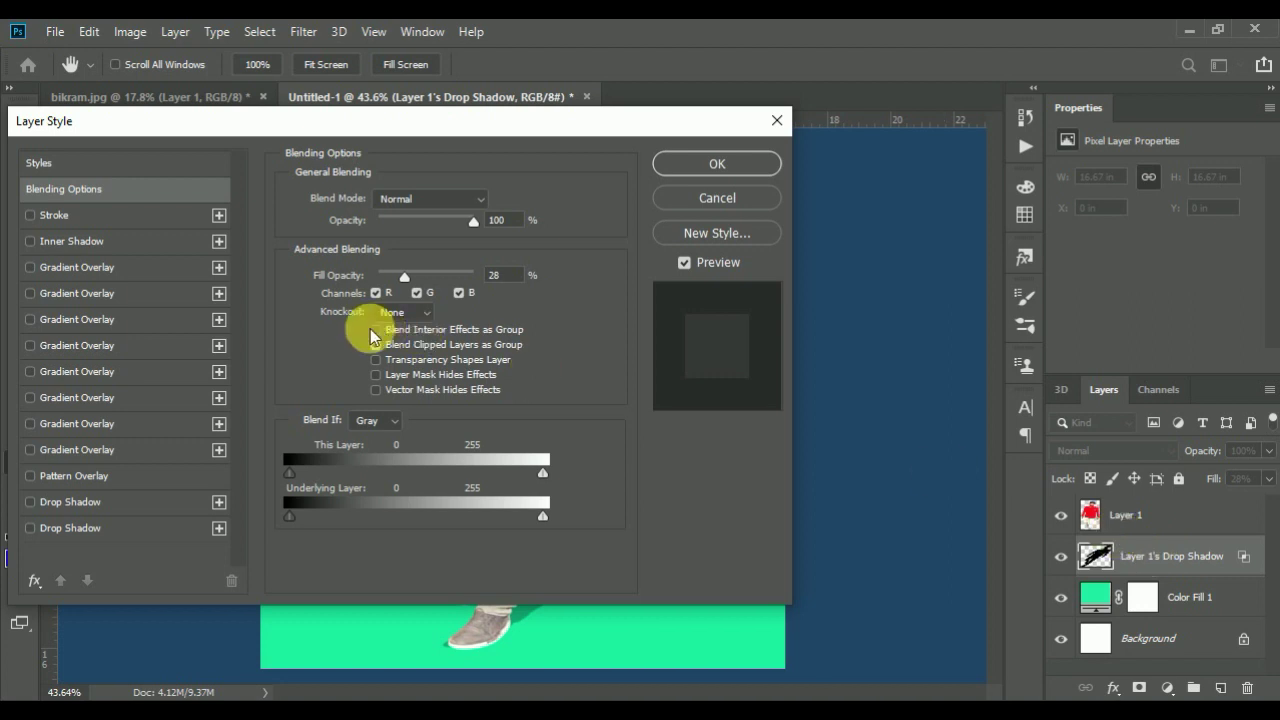
{"action": "mouse_move", "coordinate": [421, 137]}
{"action": "left_mouse_down"}
{"action": "mouse_move", "coordinate": [457, 423]}
{"action": "mouse_move", "coordinate": [551, 643]}
{"action": "mouse_move", "coordinate": [552, 564]}
{"action": "left_mouse_up"}
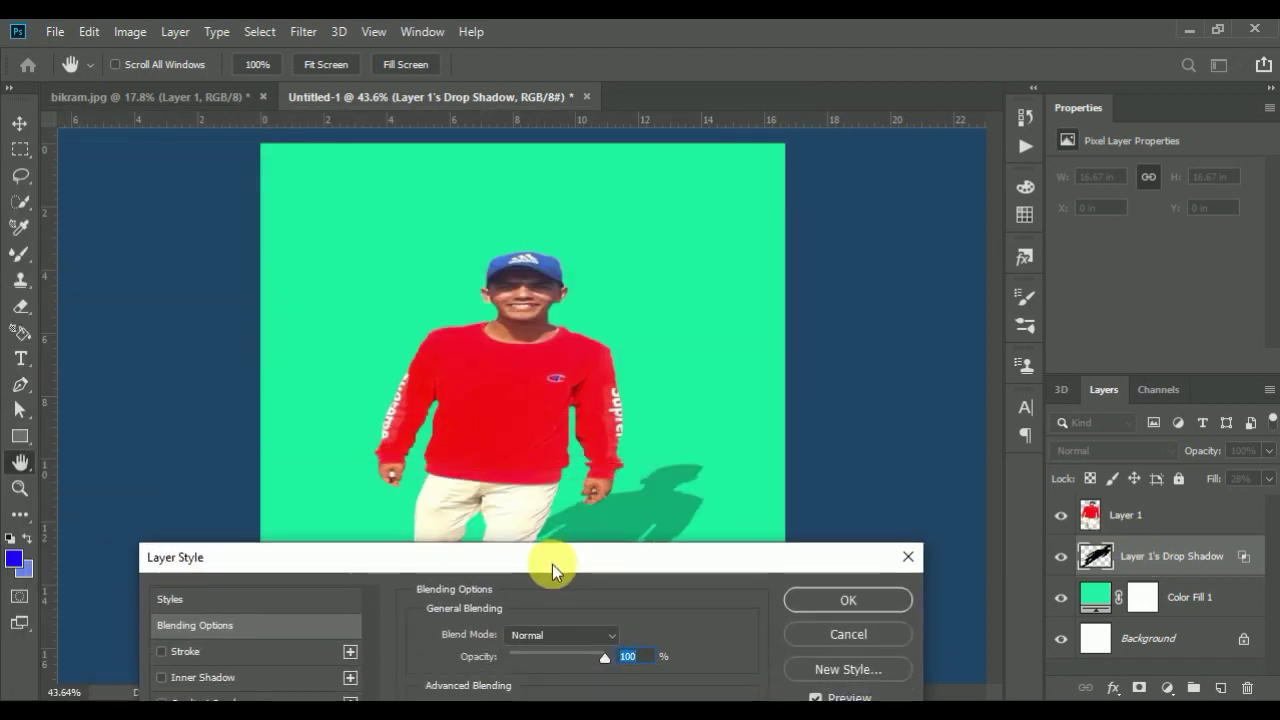
{"action": "left_click_drag", "start_coordinate": [581, 661], "coordinate": [553, 657]}
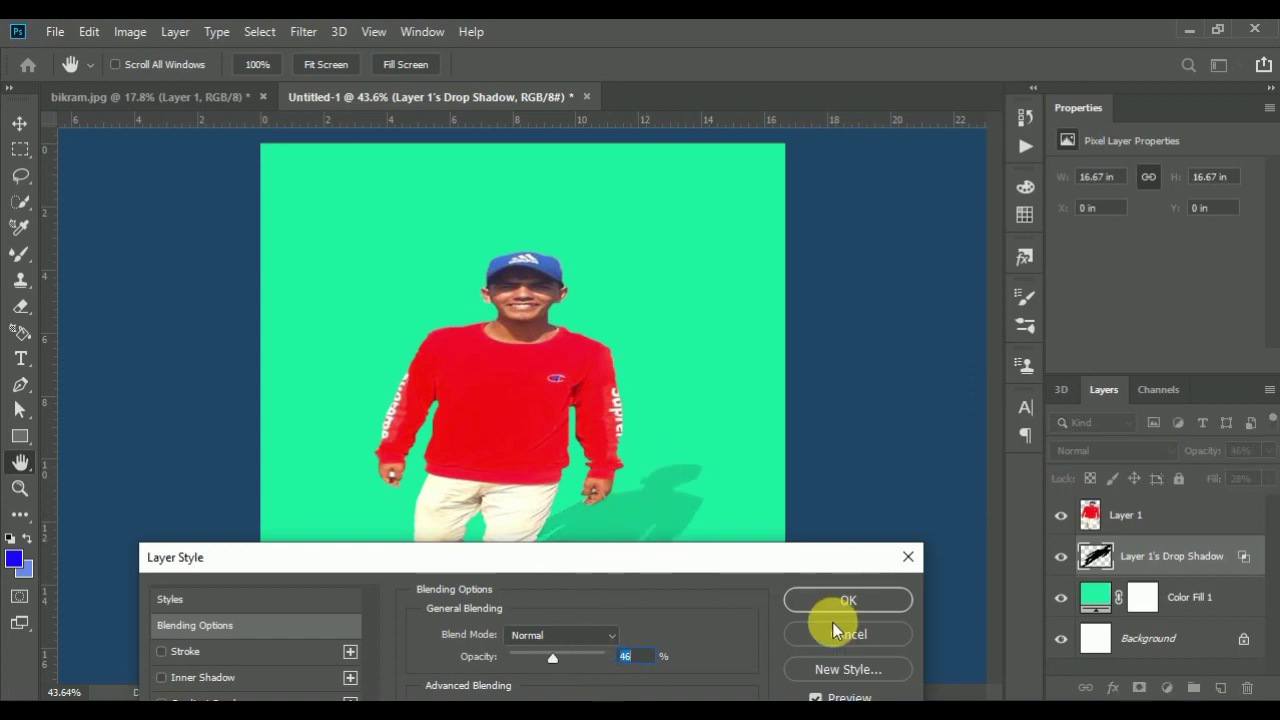
{"action": "left_click", "coordinate": [848, 600]}
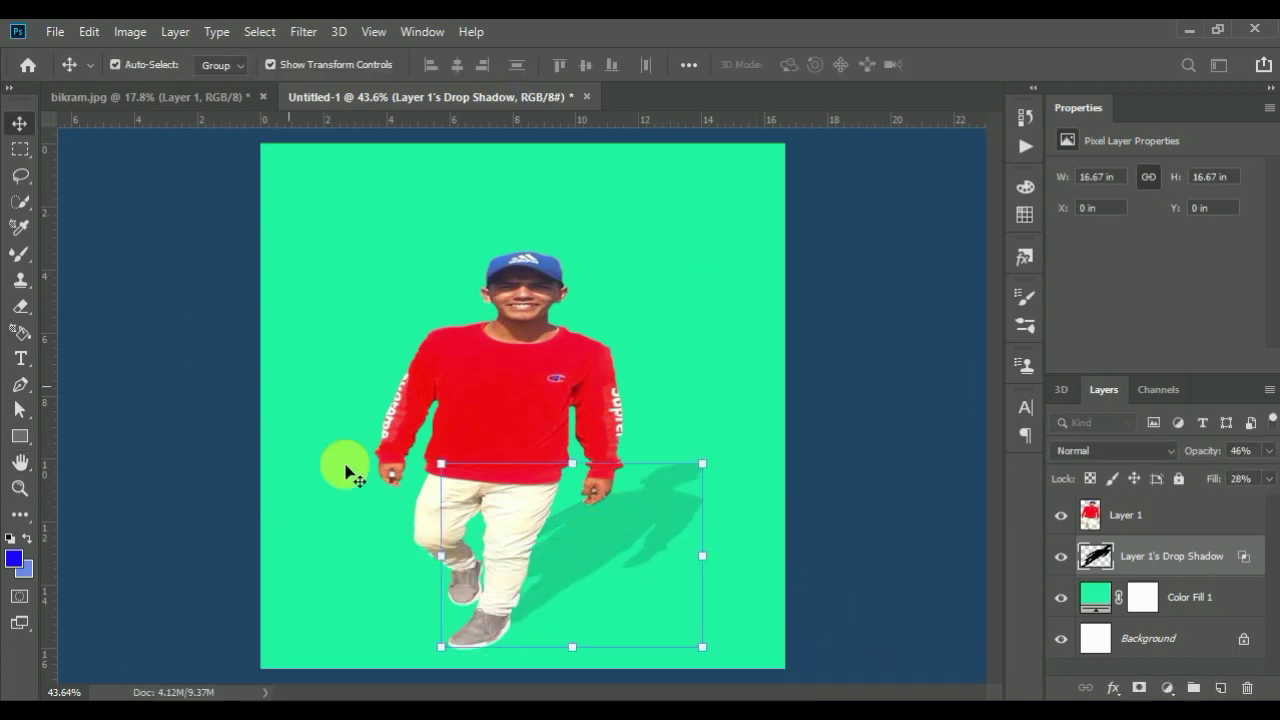